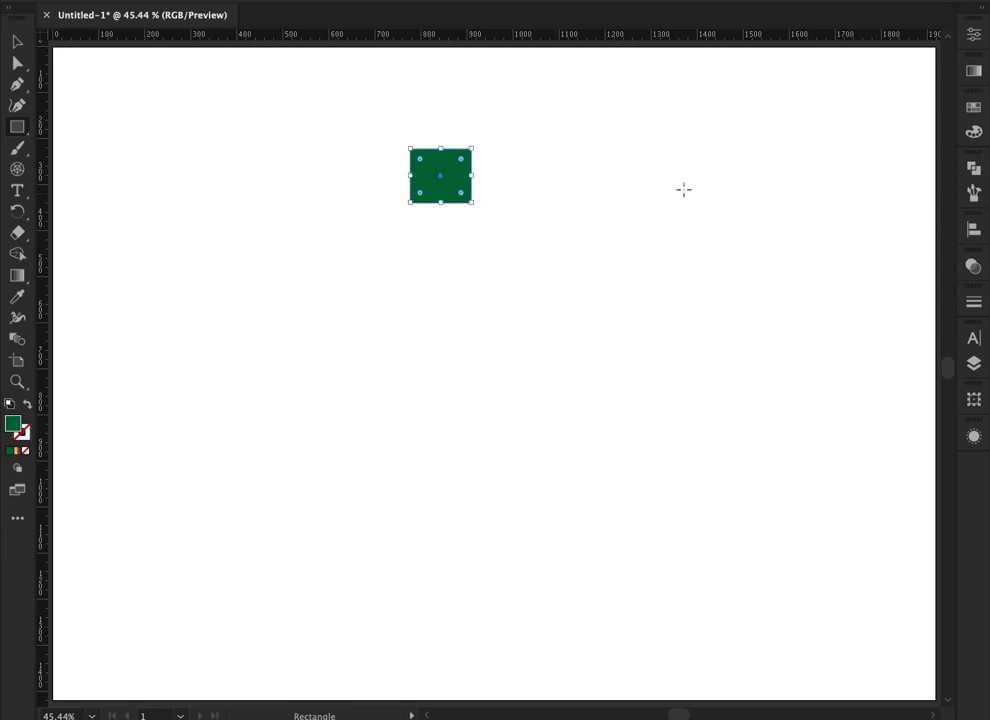
Step: Set the green square's fill colour to C 8, M 72, Y 0, K 0
left_click(972, 133)
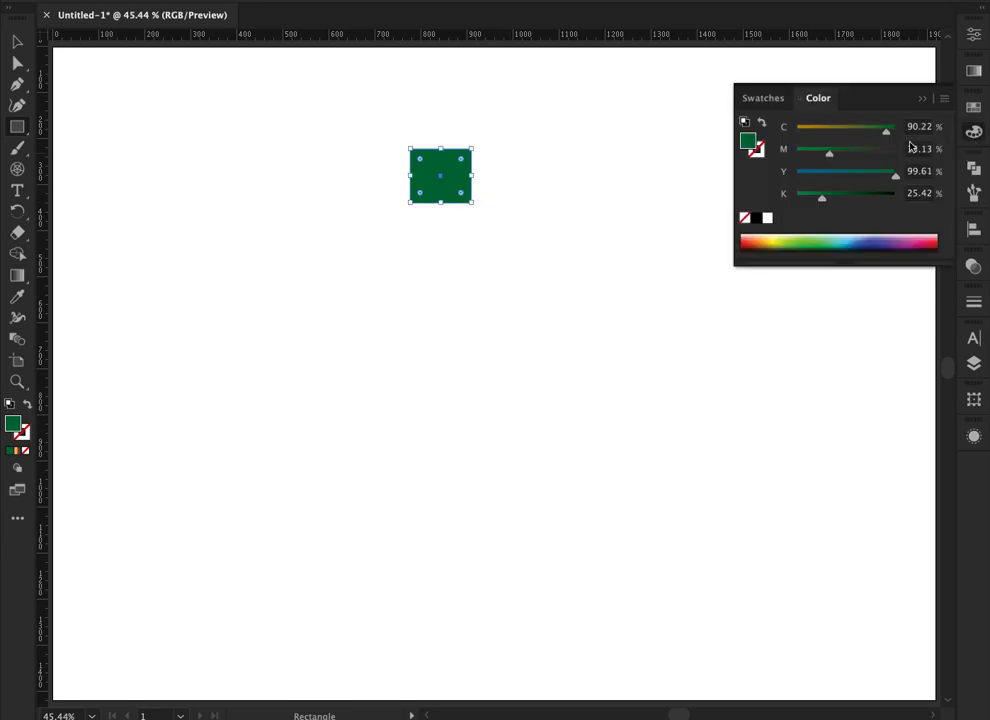
left_click(926, 131)
type("8")
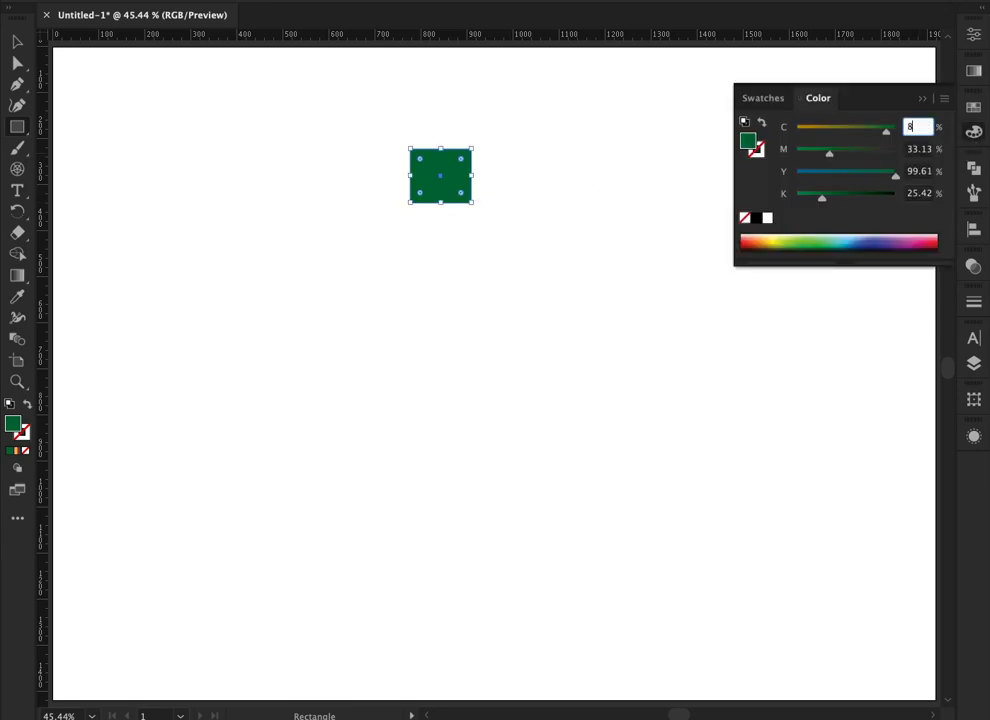
key("Tab")
type("72")
key("Return")
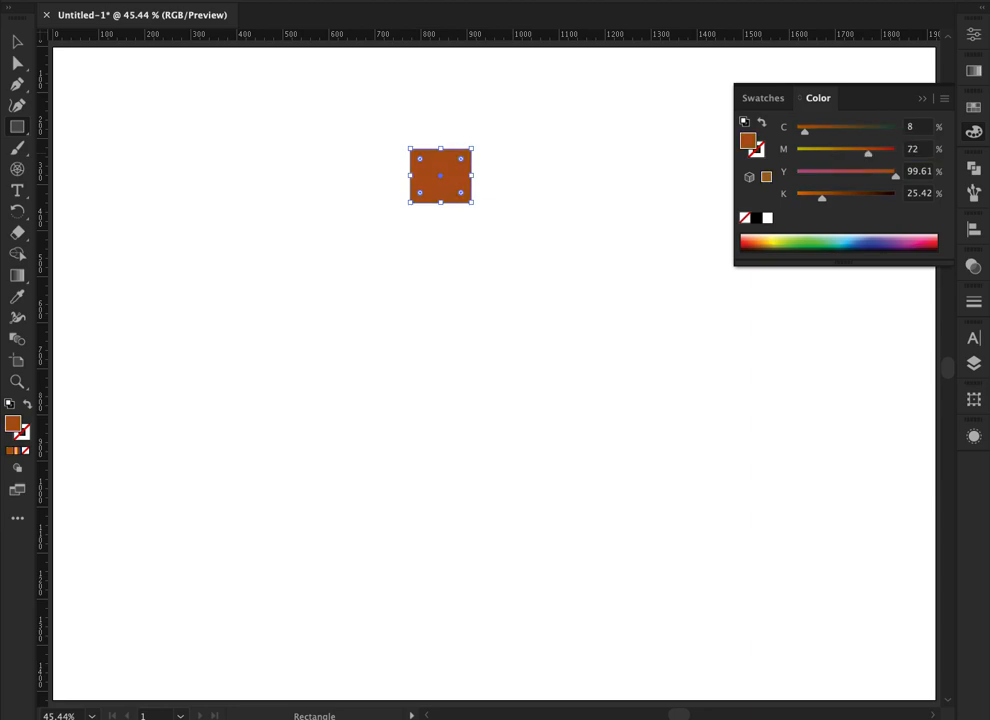
left_click(919, 172)
type("0")
key("Tab")
type("0")
key("Return")
Step: Duplicate the pink square beside itself and set the copy's fill to C 50, M 70, Y 0, K 0
left_click(619, 188, "ctrl")
key("v")
mouse_move(425, 178)
left_mouse_down()
mouse_move(394, 155)
mouse_move(344, 166)
mouse_move(420, 181)
left_mouse_up()
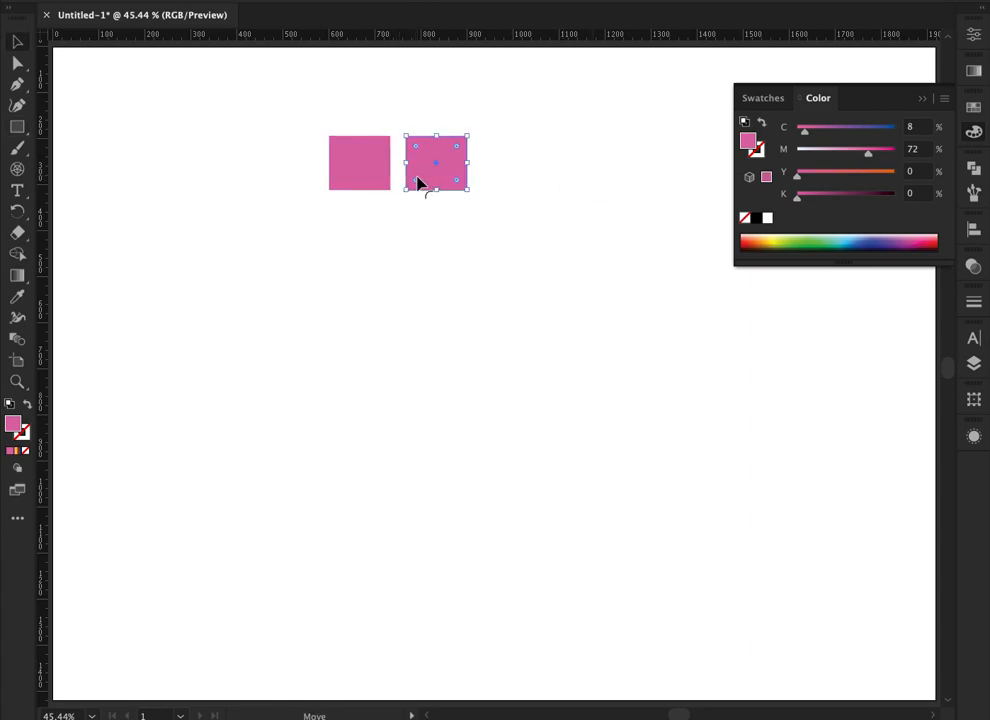
left_click(923, 133)
type("50")
key("Tab")
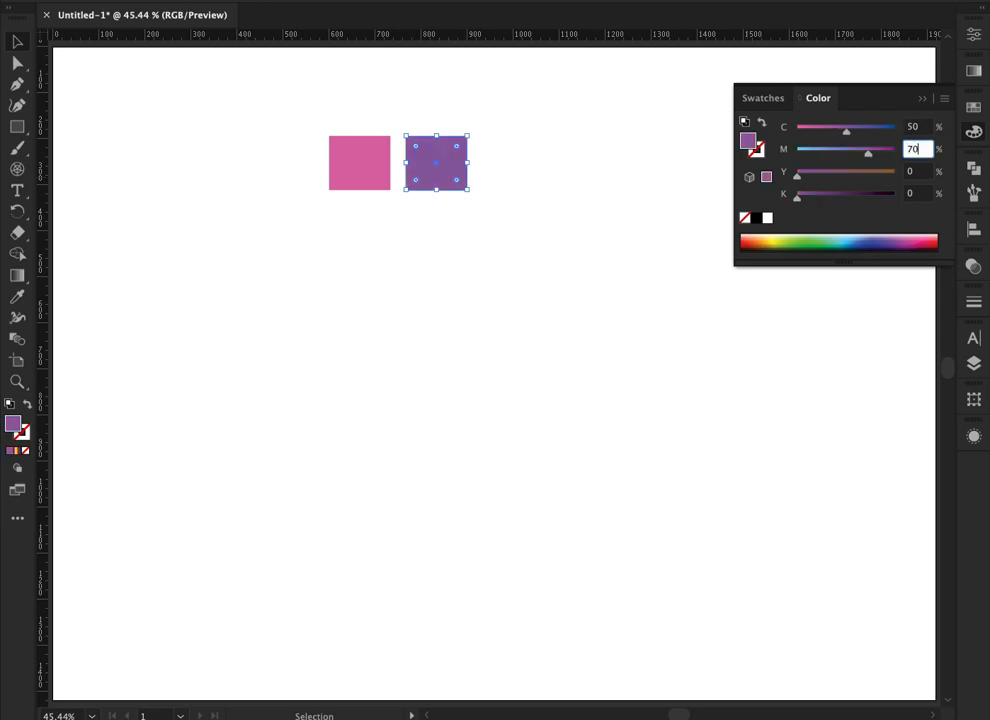
key("Return")
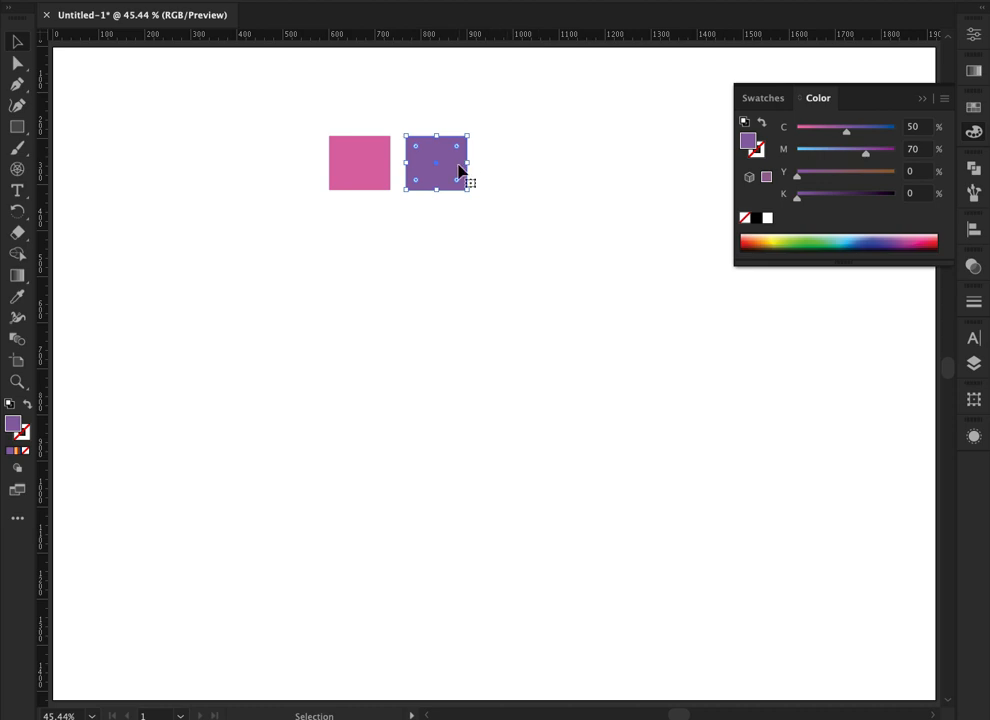
Step: Duplicate the purple square to its right and set the copy's fill to C 70, M 40, Y 0, K 0
left_click_drag(444, 168, 522, 175)
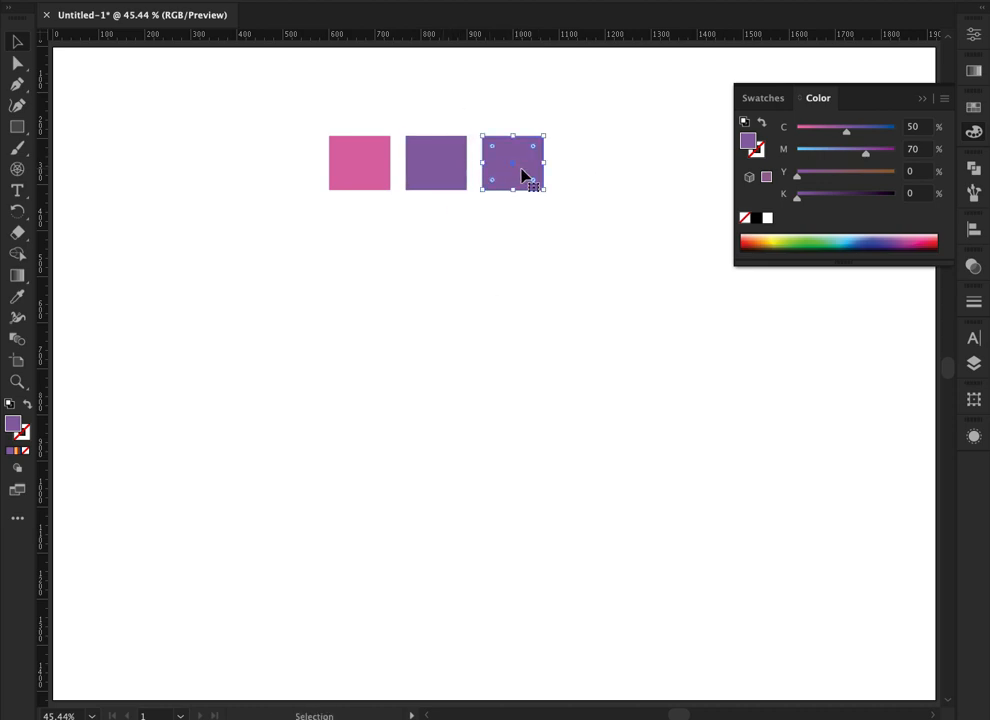
left_click(921, 131)
type("70")
key("Tab")
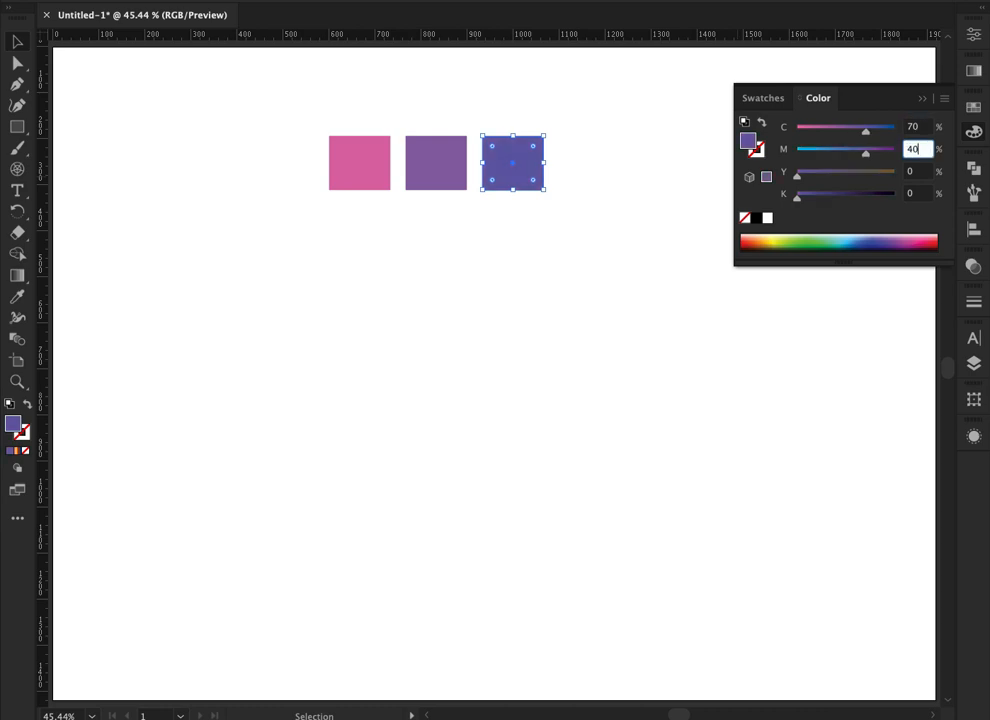
type("40")
key("Return")
Step: Duplicate the blue square to its right and set the copy's fill to C 0, M 35, Y 70, K 0
left_click(504, 203)
left_click_drag(509, 180, 575, 186)
left_click(919, 131)
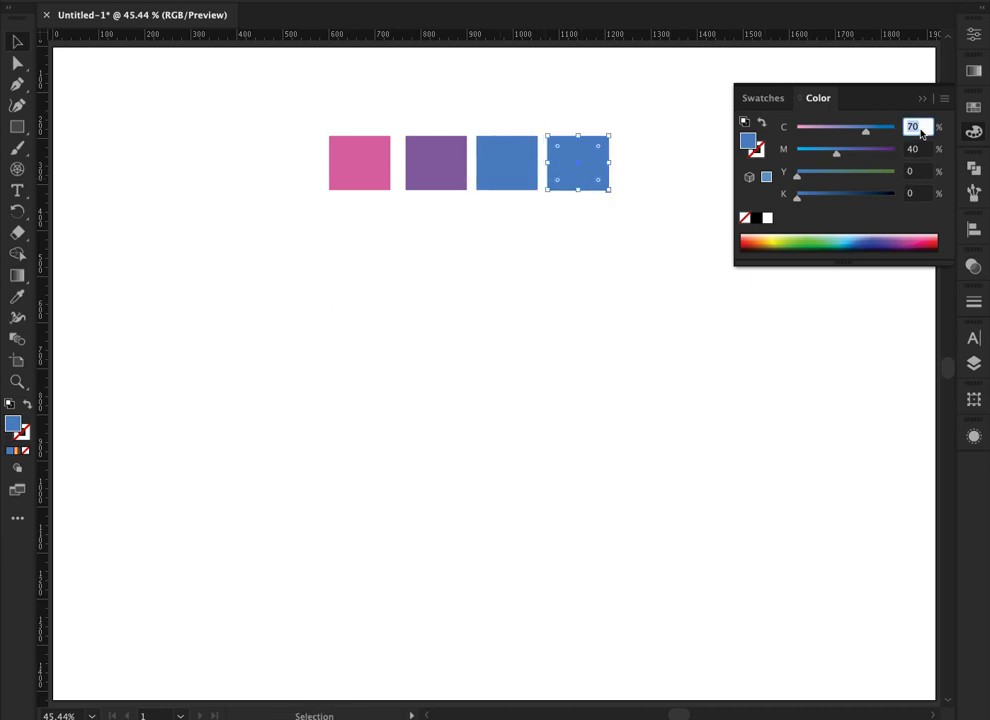
type("35")
key("Tab")
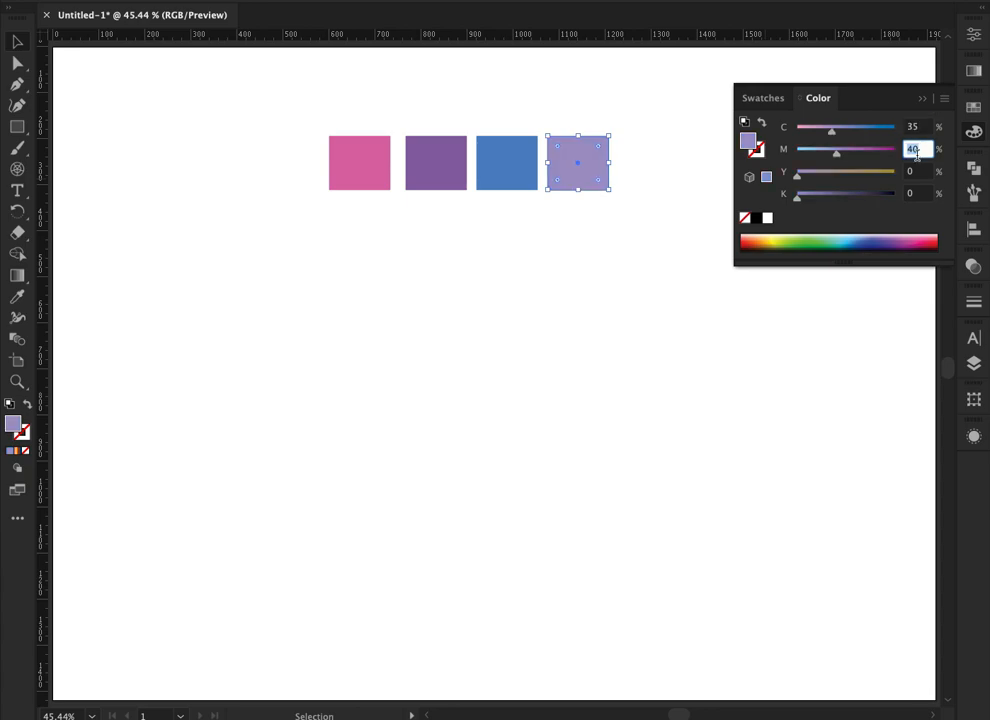
left_click(921, 127)
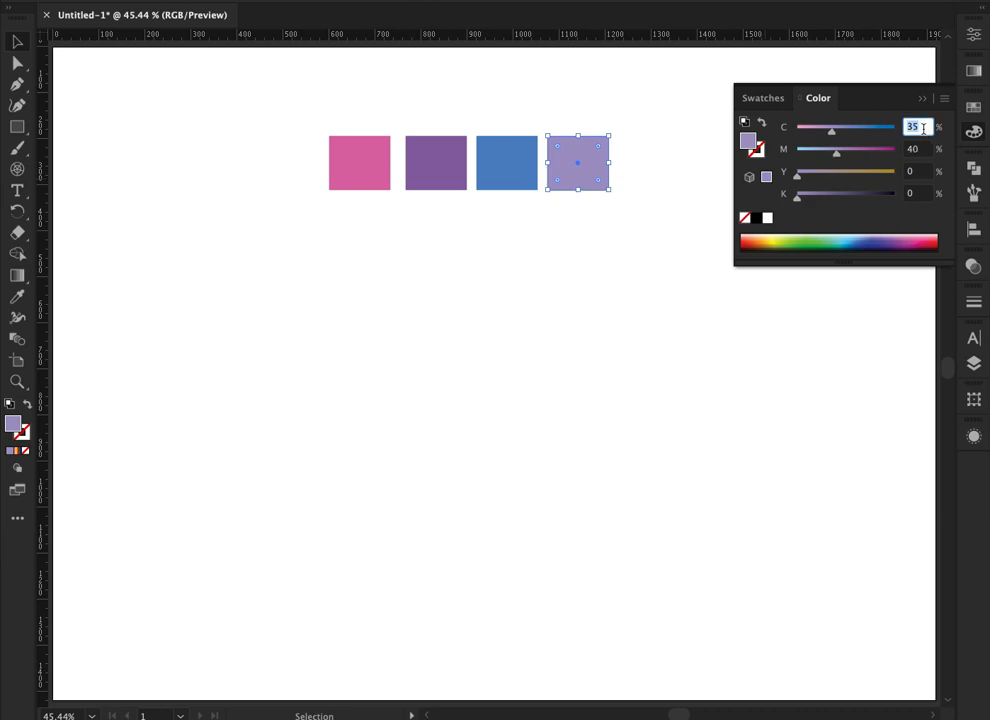
type("0")
key("Tab")
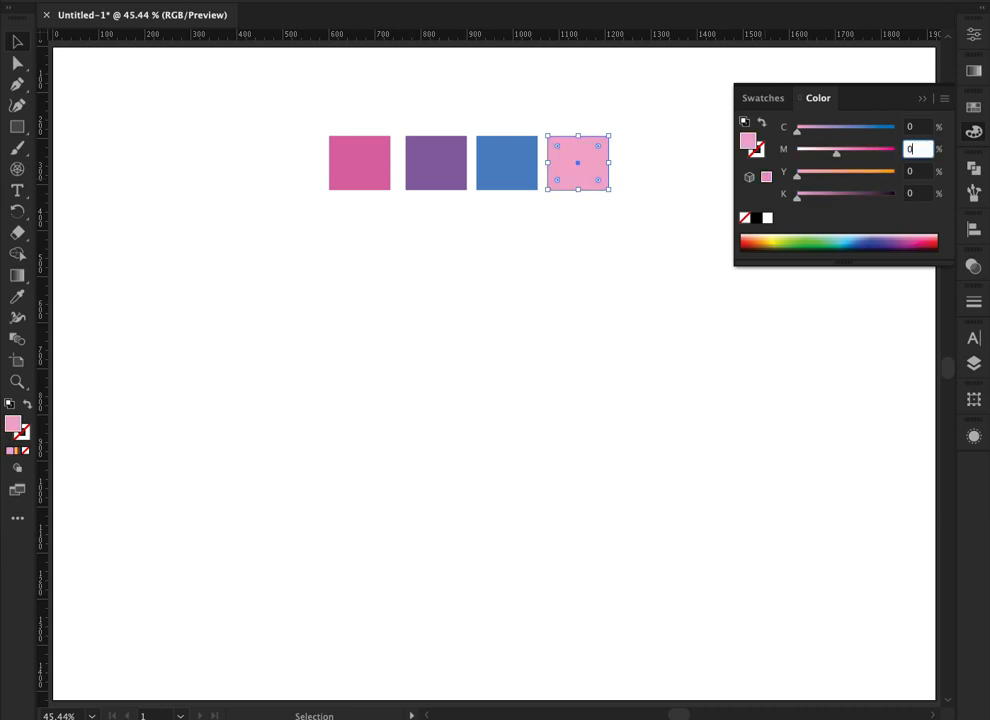
type("35")
key("Tab")
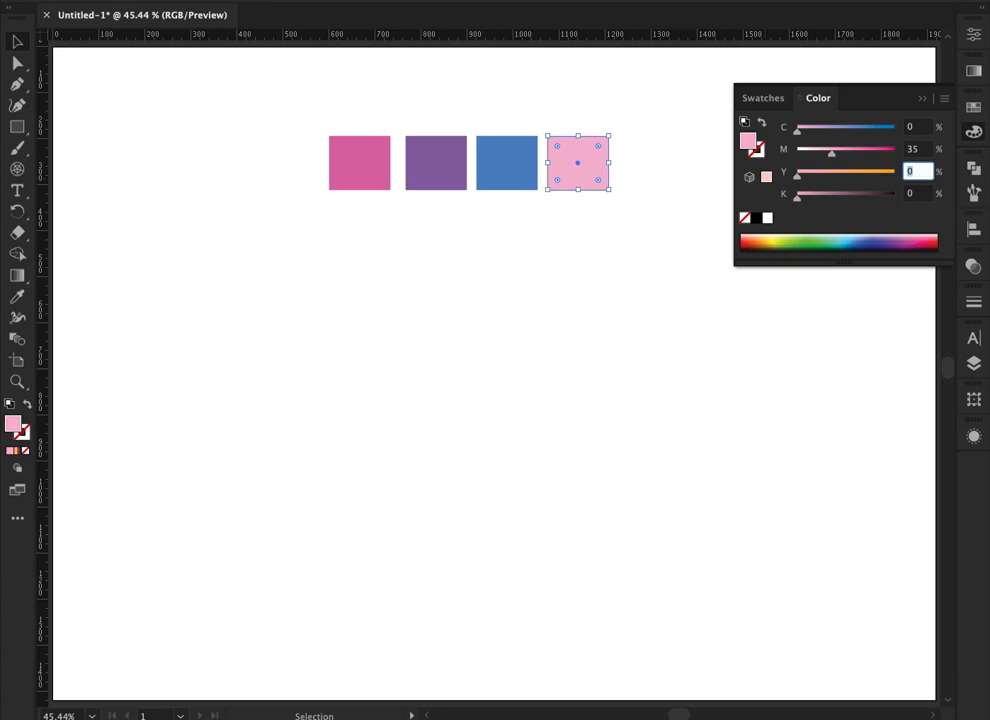
key("Return")
Step: Duplicate the orange square to its right and set the copy's fill to C 5, M 5, Y 80, K 0
left_click(597, 234)
left_click_drag(578, 188, 648, 192)
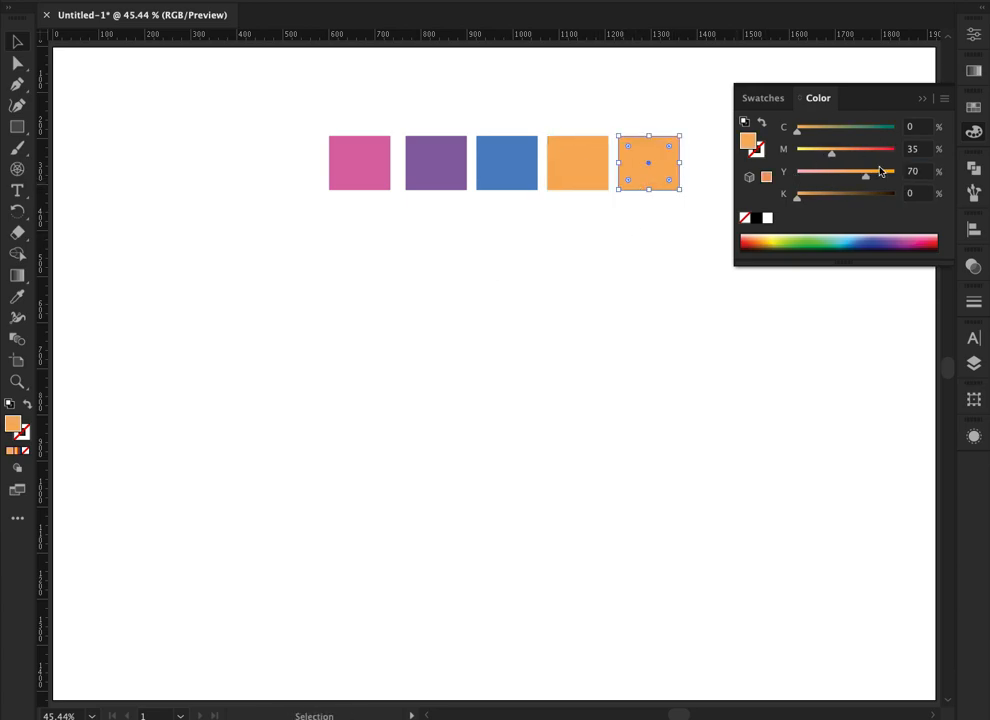
left_click(920, 130)
key("Tab")
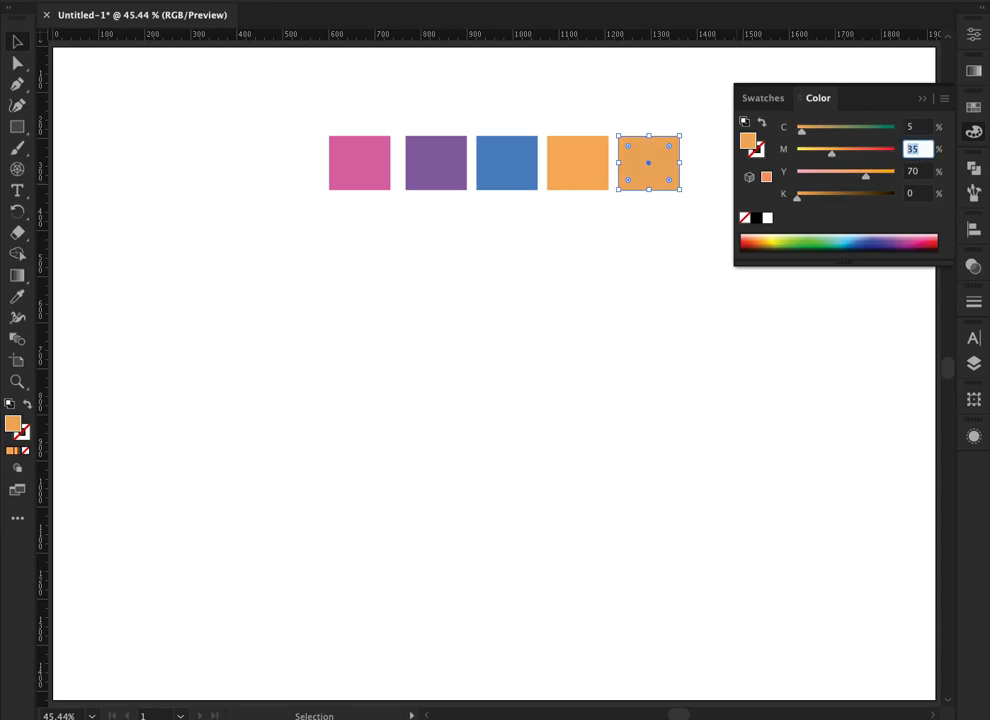
type("5")
key("Tab")
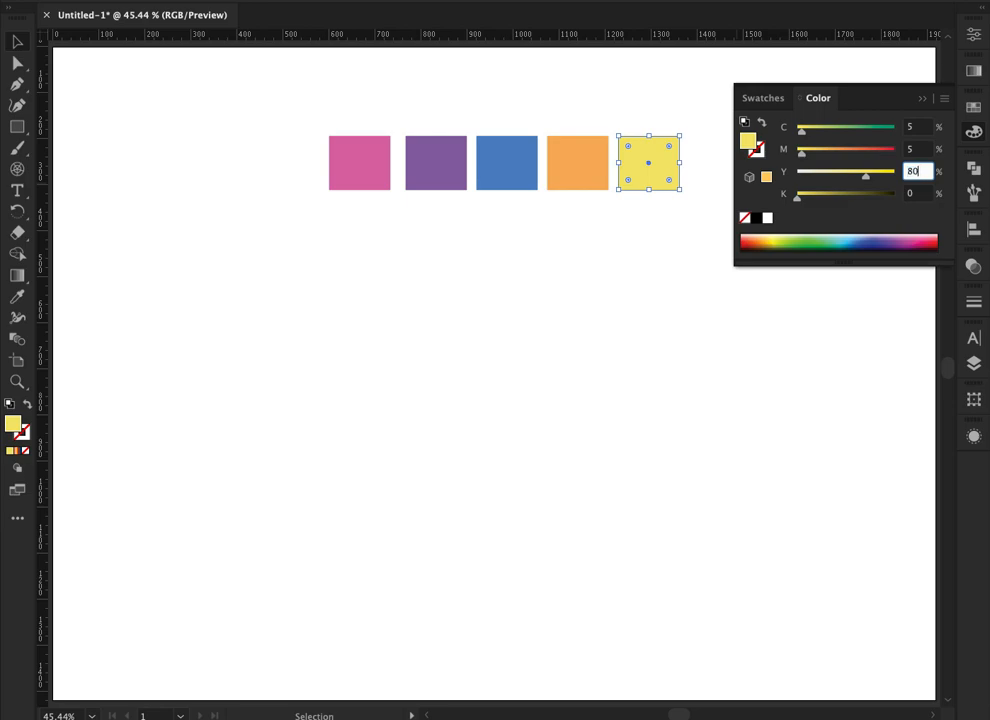
key("Return")
left_click(636, 236)
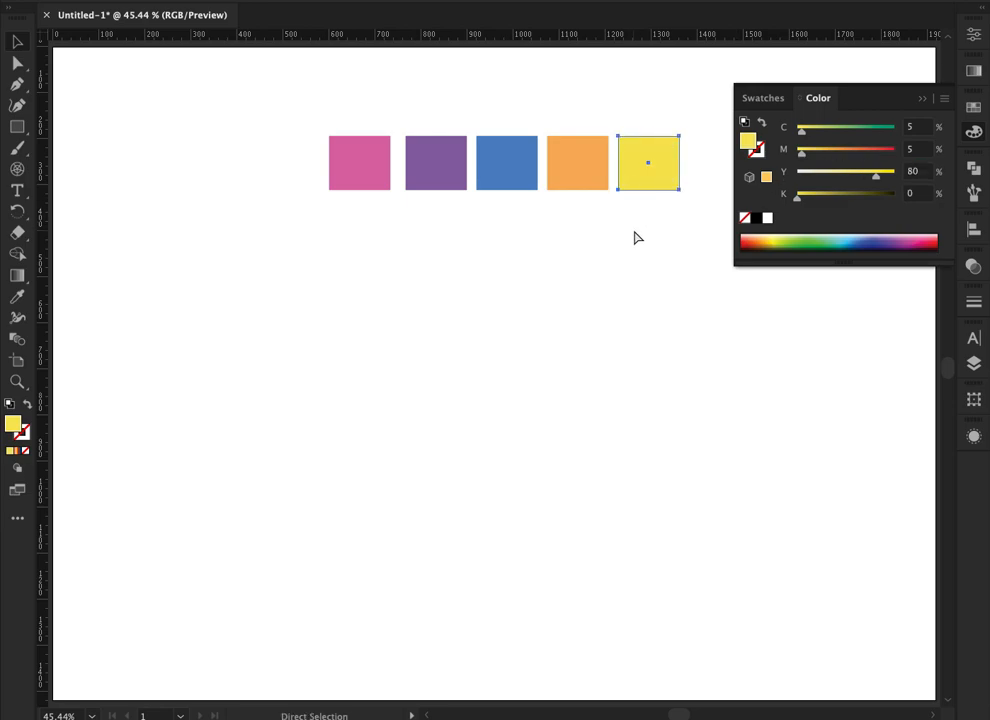
Step: Shift the yellow square slightly away from the orange one and leave nothing selected
left_click(920, 99)
left_click_drag(663, 180, 675, 177)
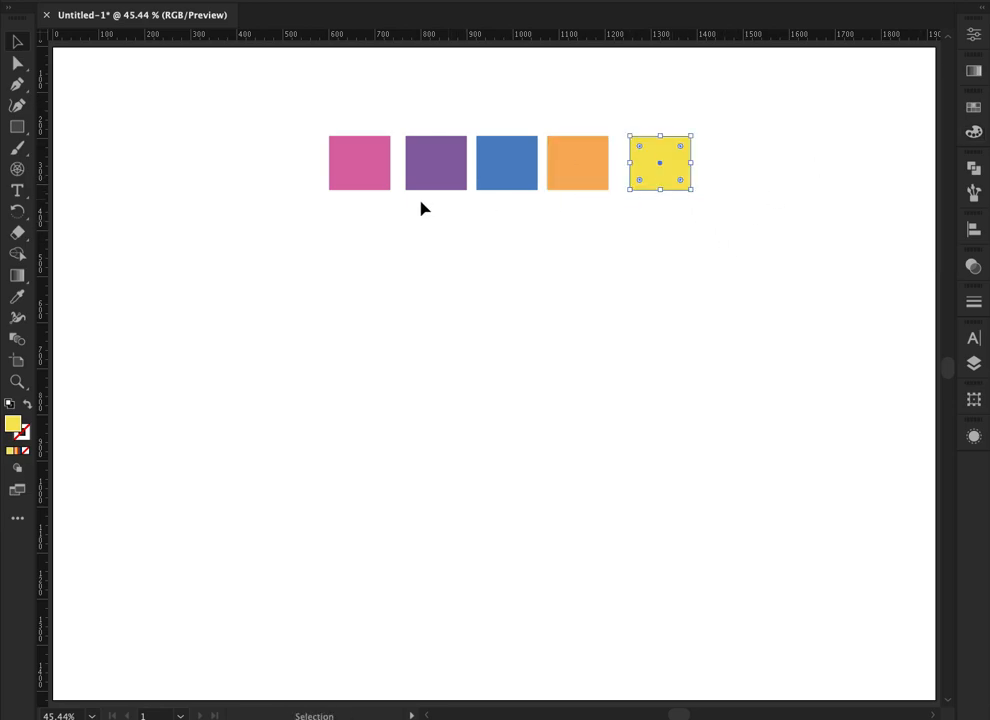
left_click(388, 230)
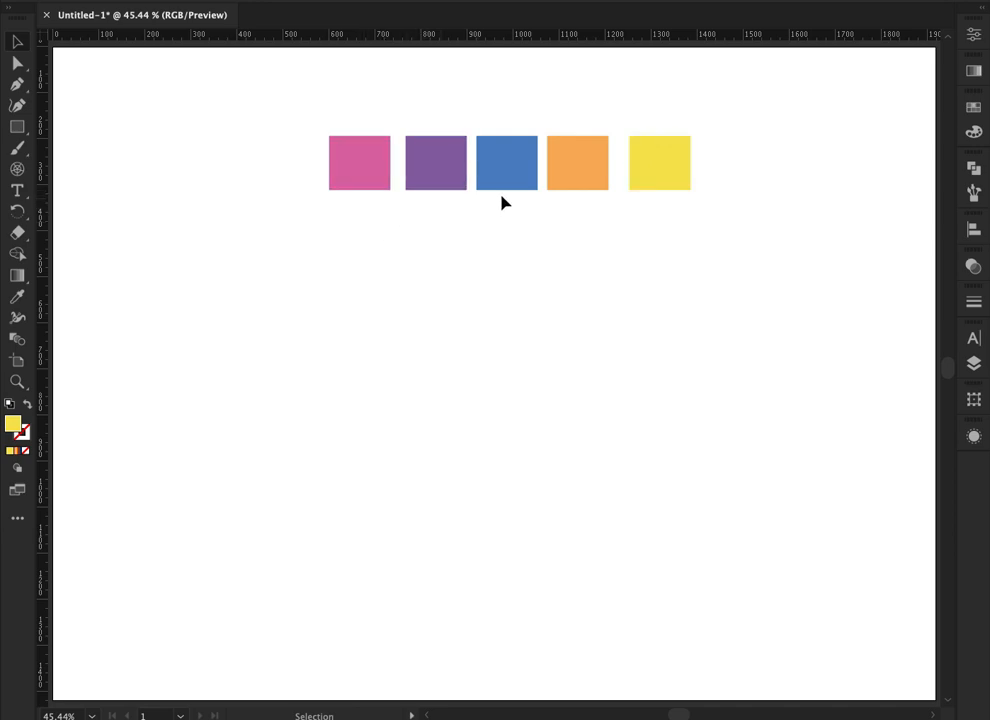
Step: Create a new swatch color group named Blend
left_click(975, 108)
left_click(944, 98)
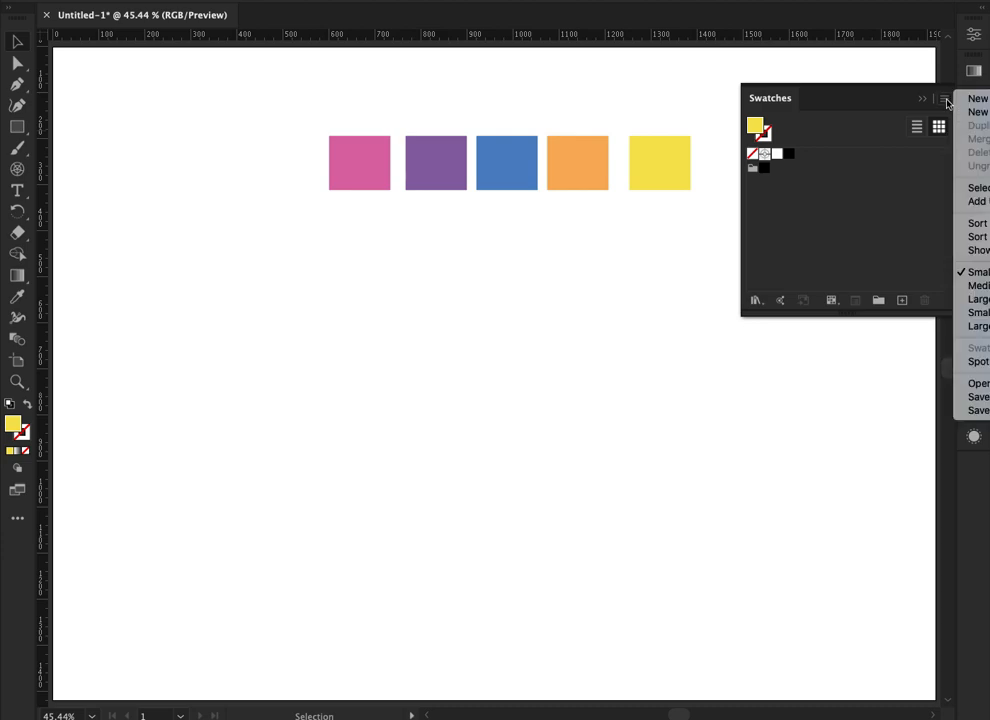
left_click(975, 115)
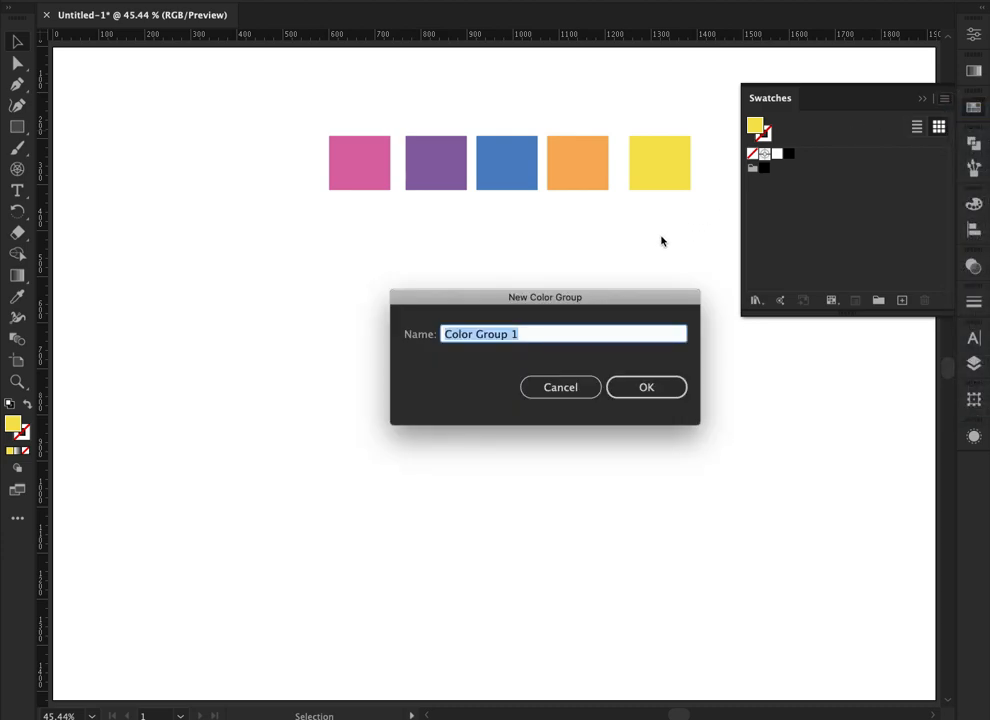
type("Blend")
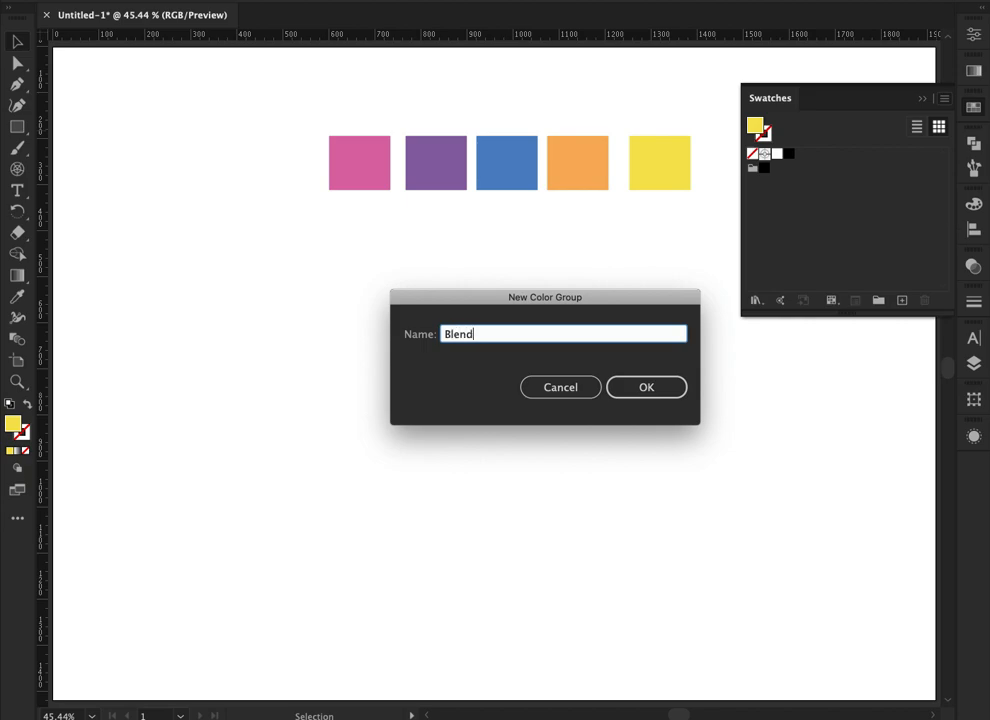
left_click(645, 387)
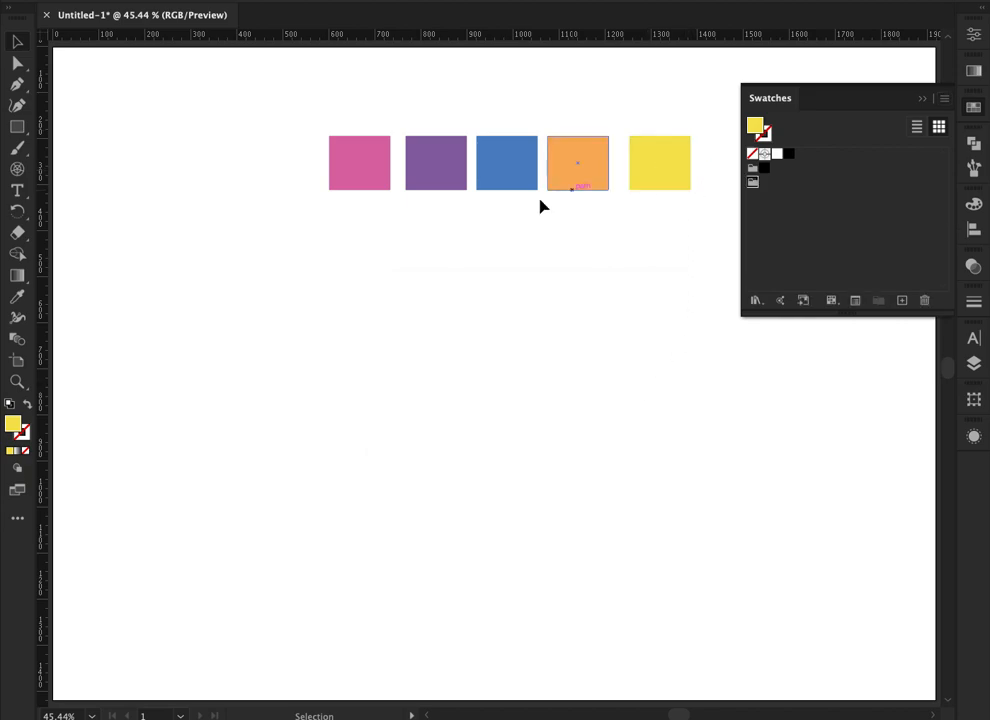
Step: Add the pink, purple, blue, orange and yellow fills of the five squares to the Blend color group, in that order
left_click(365, 177)
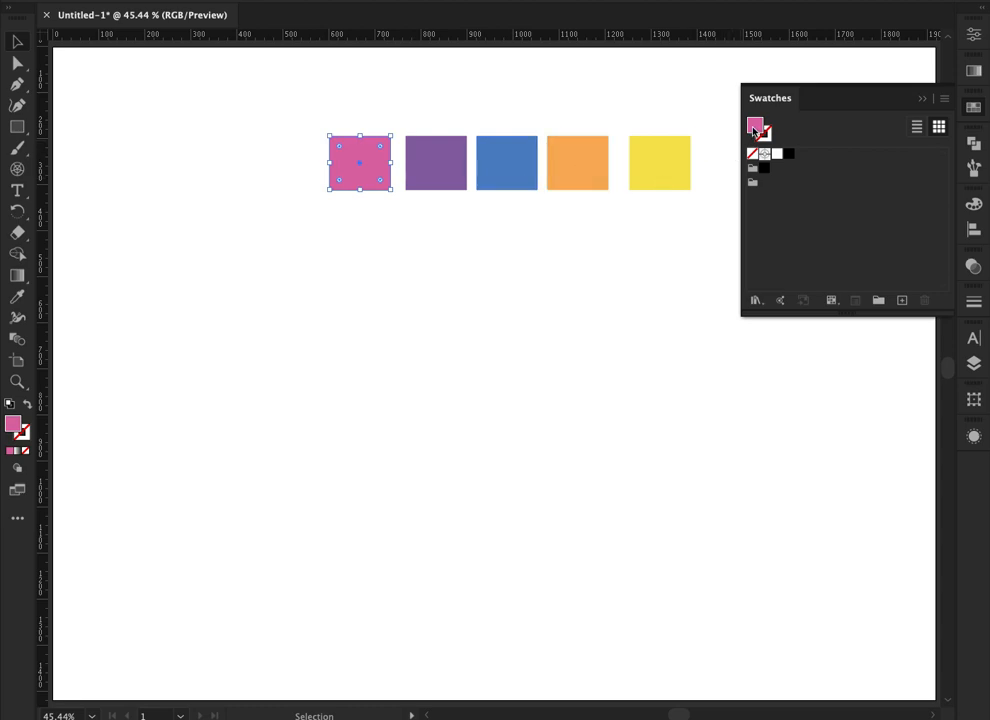
left_click_drag(755, 125, 762, 190)
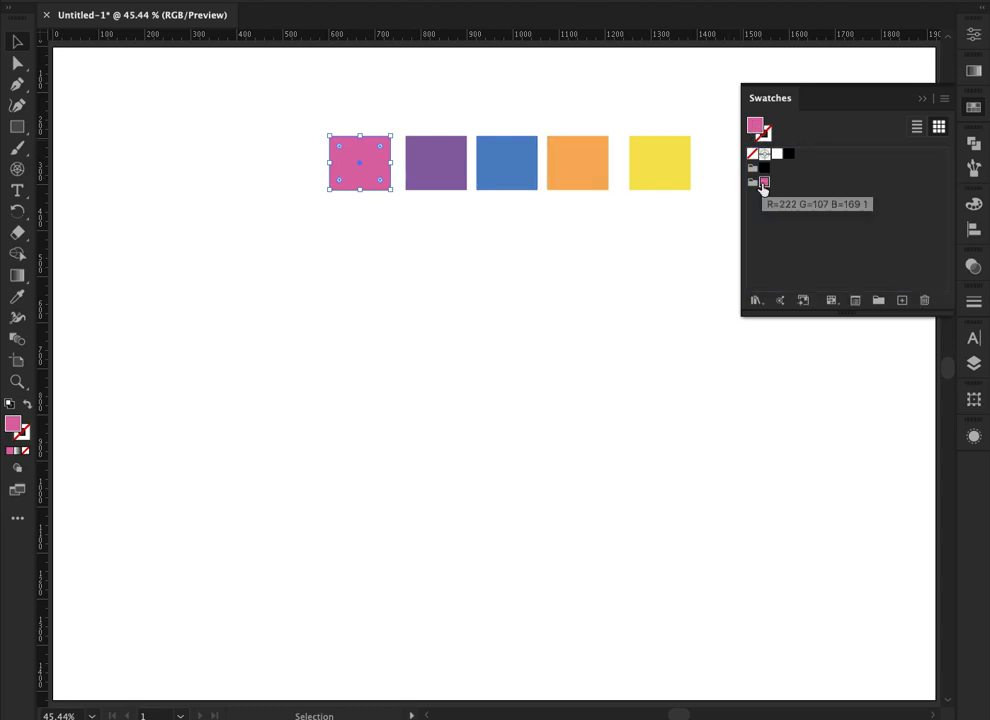
left_click(449, 172)
left_click_drag(759, 130, 777, 186)
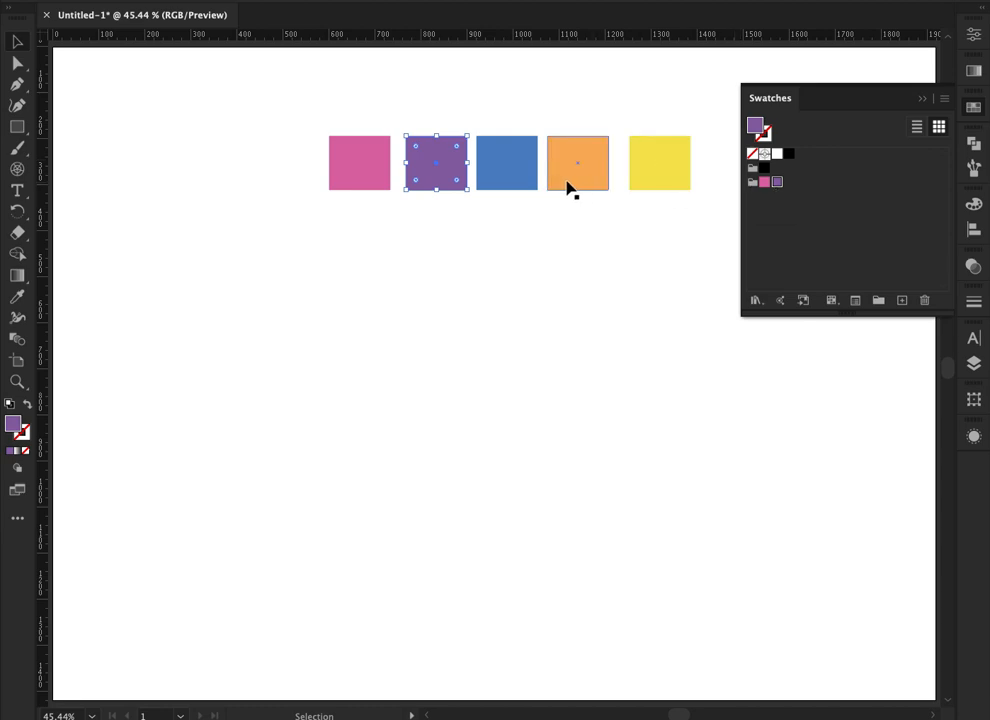
left_click(524, 172)
left_click_drag(755, 131, 785, 188)
left_click(601, 181)
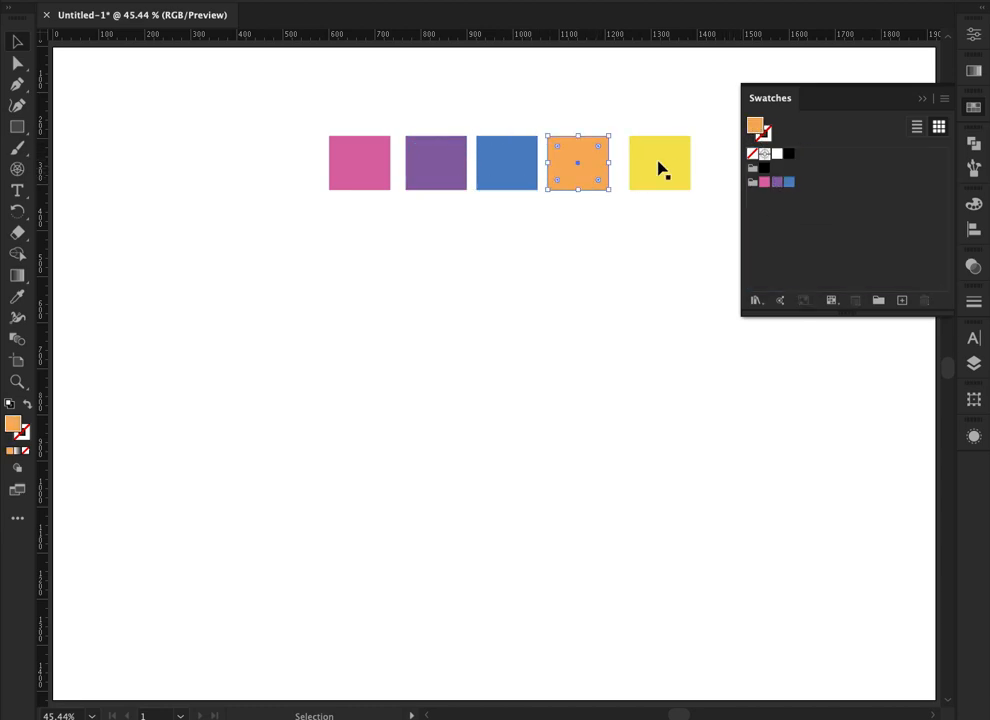
left_click_drag(755, 130, 802, 187)
left_click(648, 175)
left_click_drag(755, 131, 812, 193)
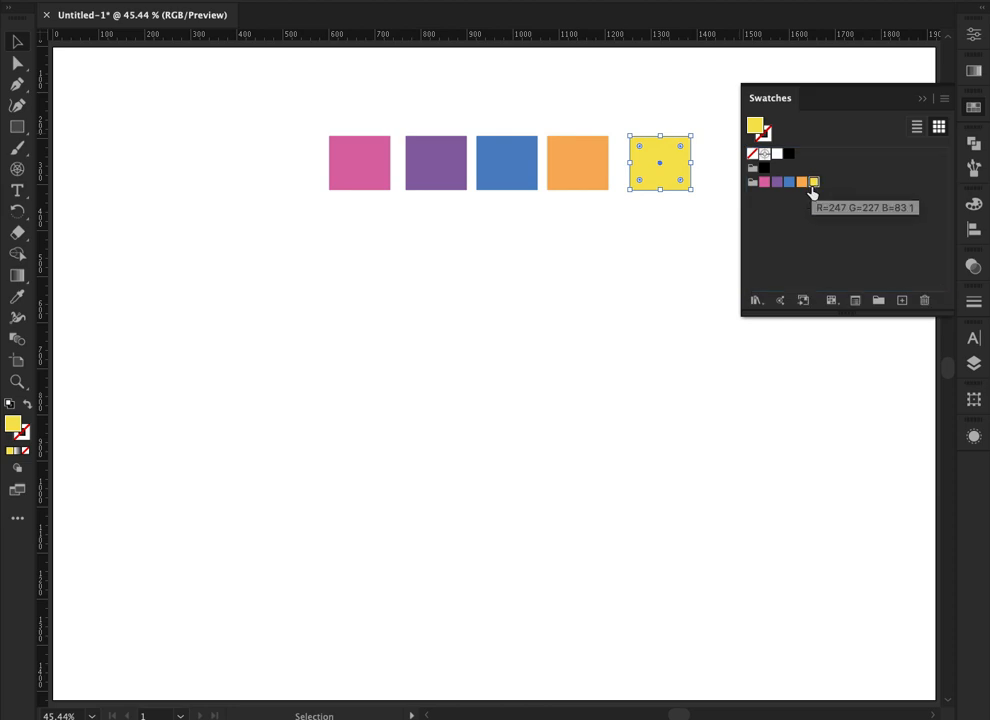
Step: Delete all five coloured squares from the artboard and put the swatches away
left_click_drag(326, 109, 701, 230)
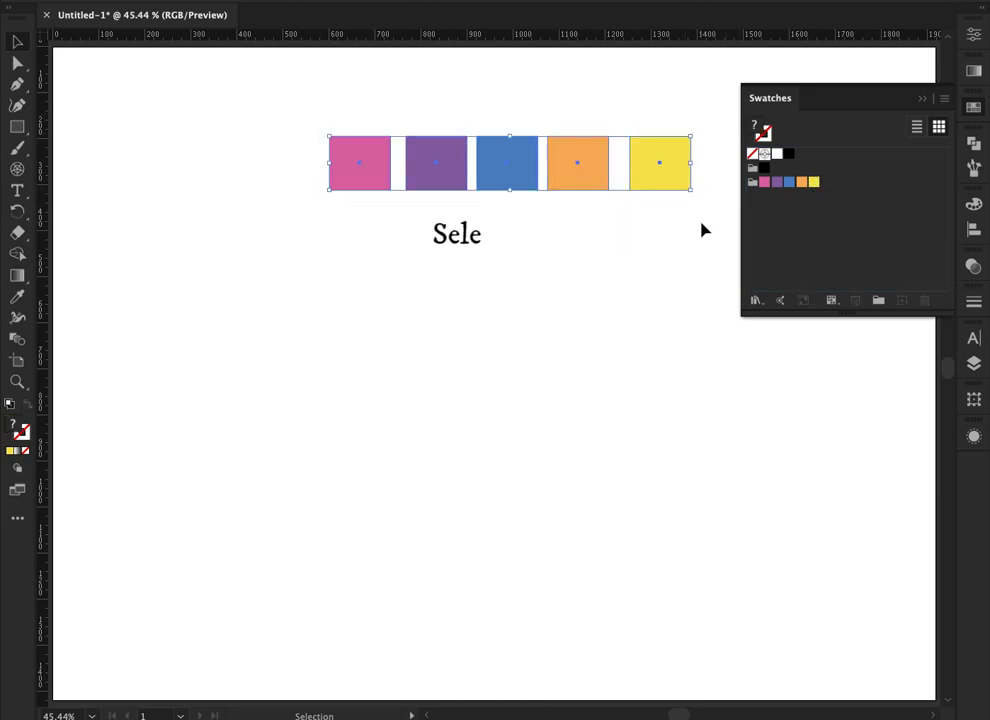
key("Delete")
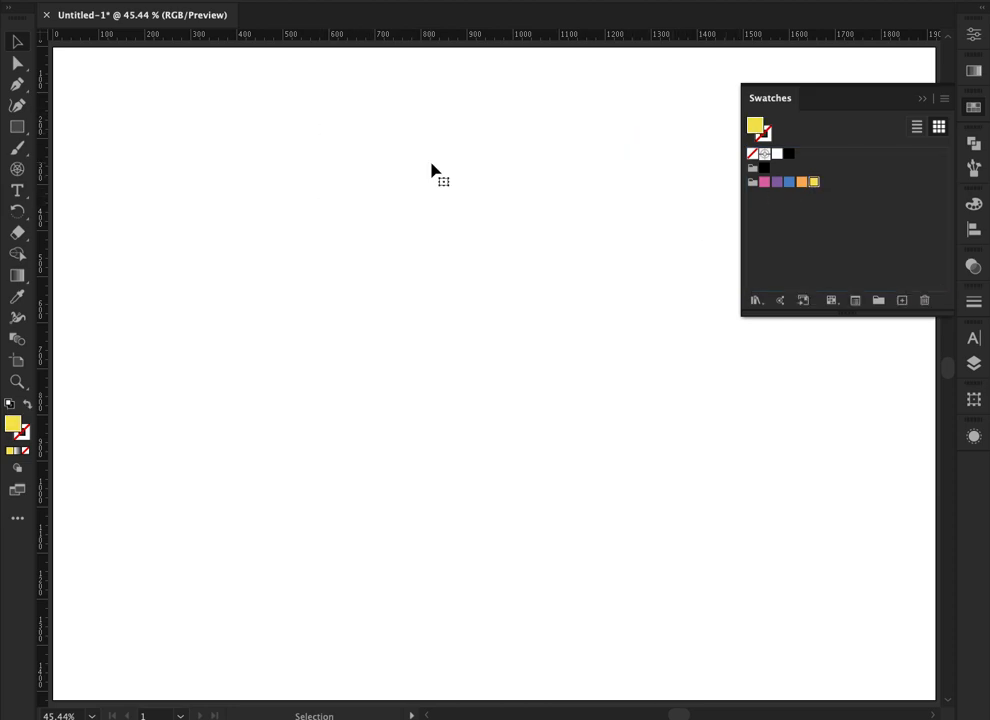
left_click(922, 98)
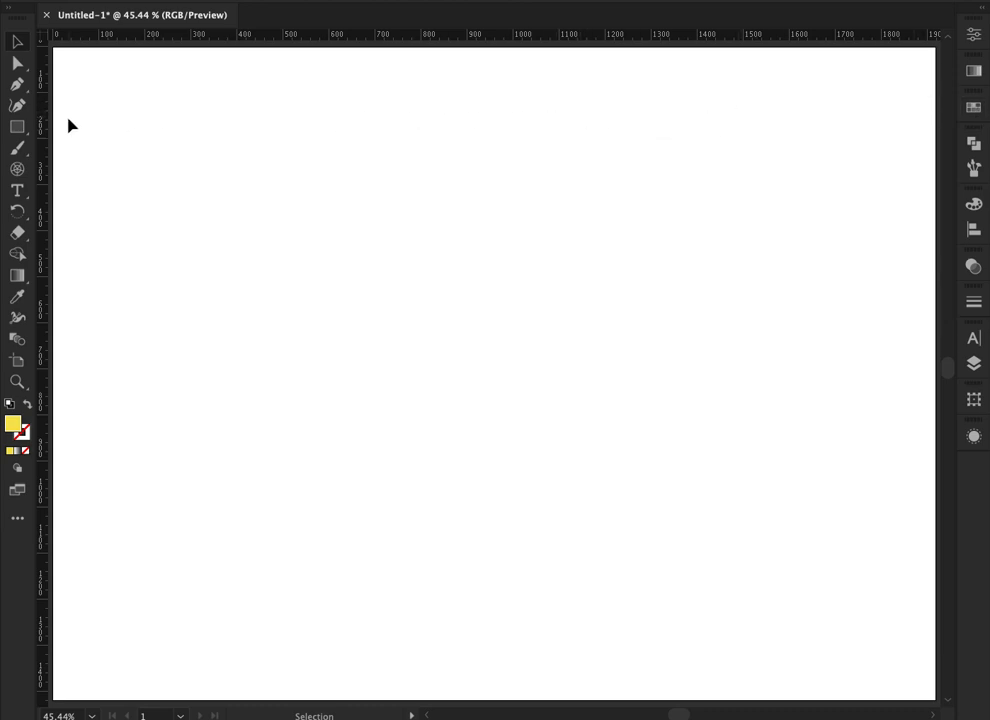
Step: Draw a large circle centred on the artboard, filling most of its height, with a yellow stroke and no fill
key("l")
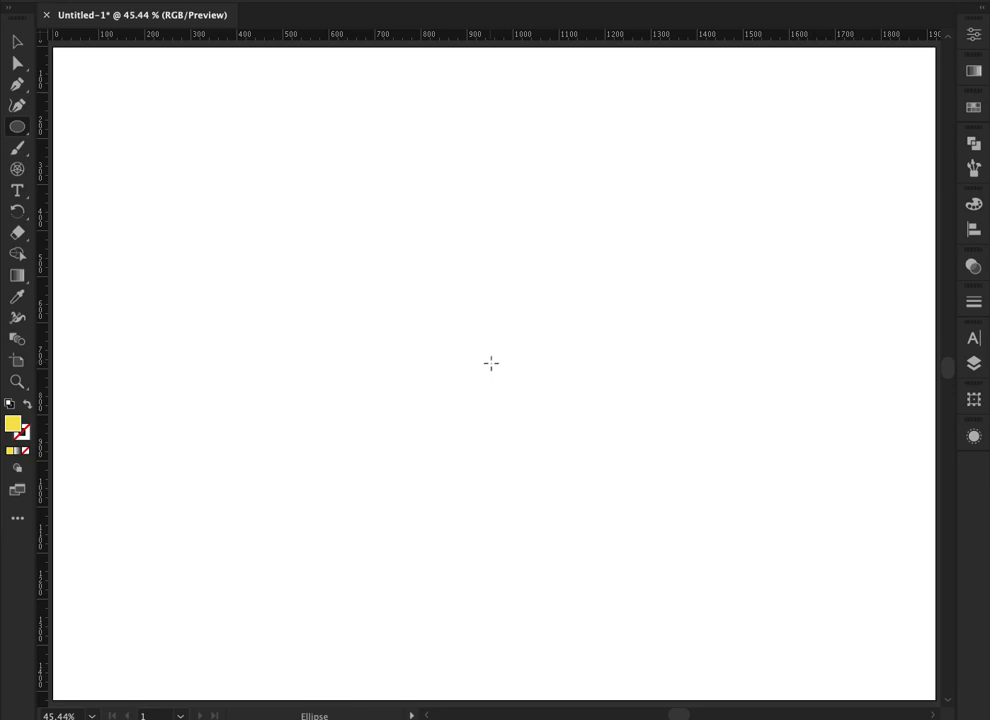
left_click_drag(493, 369, 779, 438)
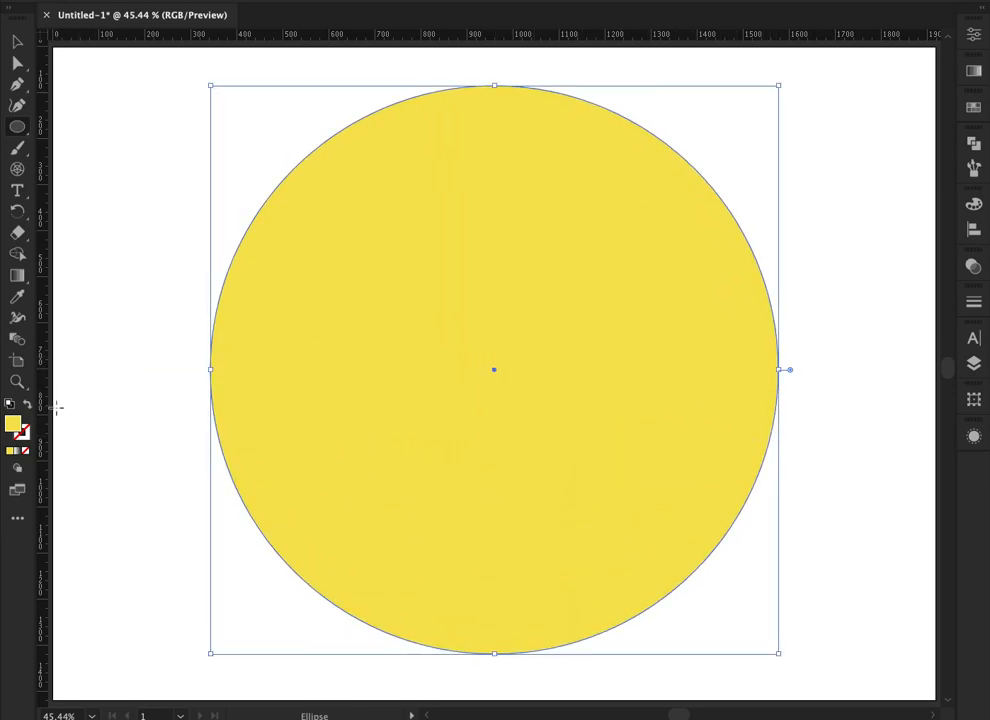
left_click(27, 405)
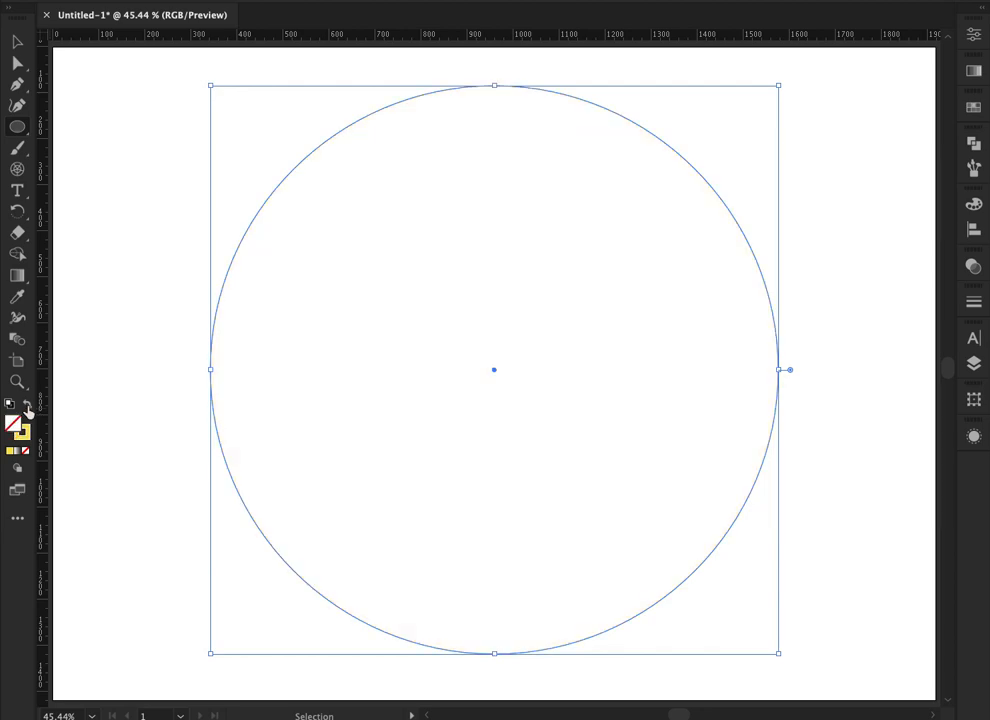
Step: Cut the circle with Scissors at its top anchor and about 30 degrees clockwise from it, and delete the short arc between
left_click_drag(21, 241, 58, 254)
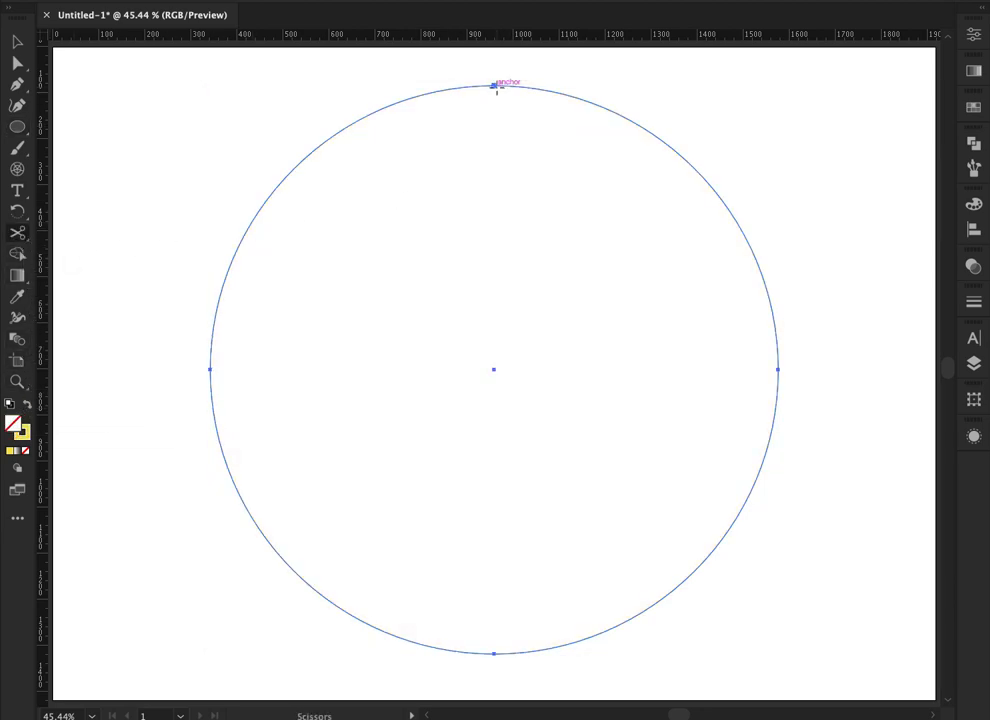
left_click(494, 85)
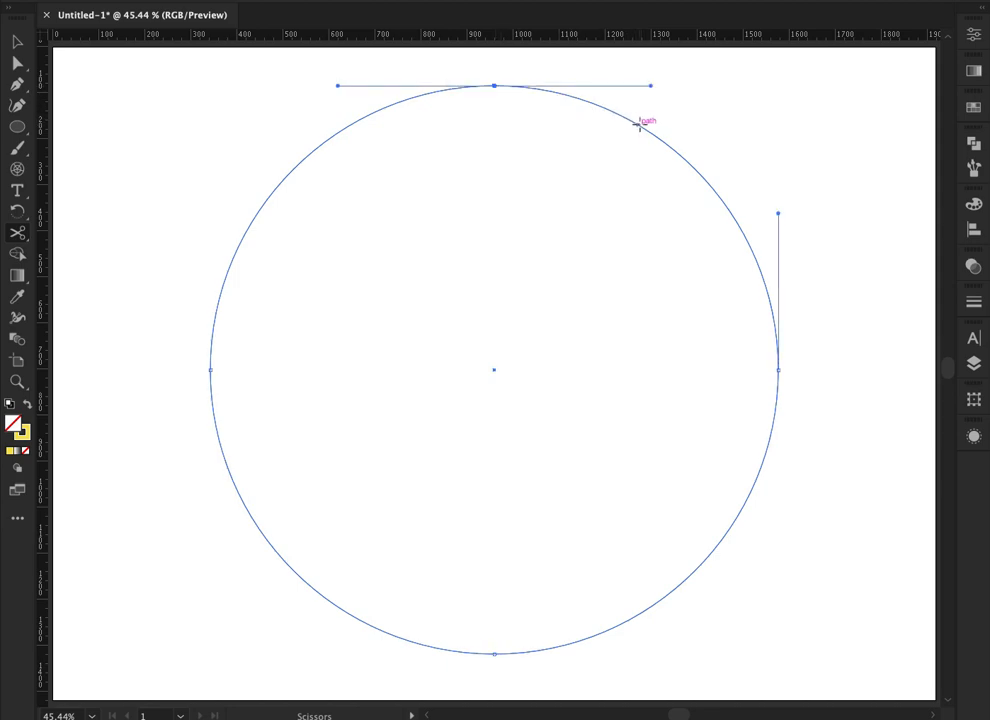
left_click(639, 124)
left_click(577, 139, "super")
key("a")
left_click(588, 104)
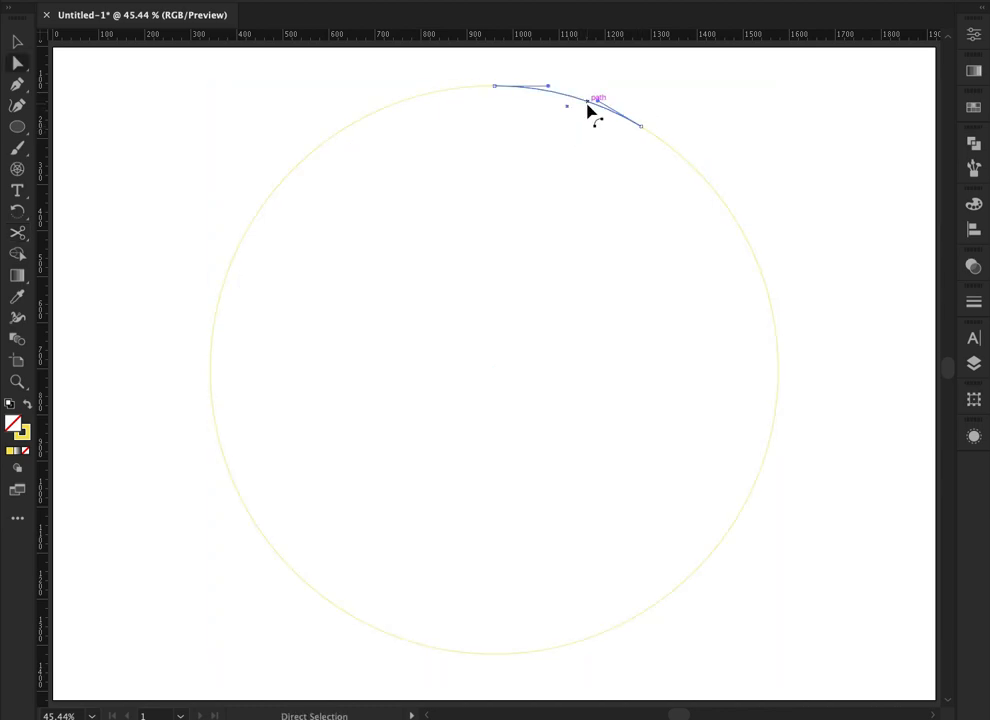
key("Delete")
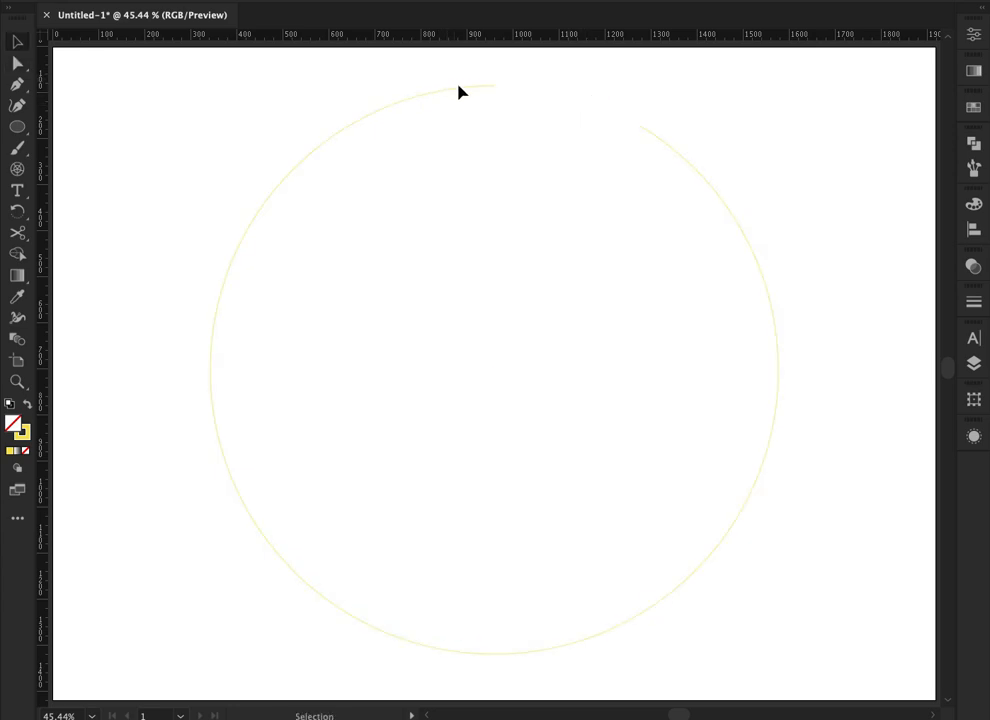
Step: Draw a small circle about 120 px wide in the upper-right area of the artboard, outside the open circle
left_click(507, 105, "ctrl")
left_click(789, 163)
left_click(678, 161)
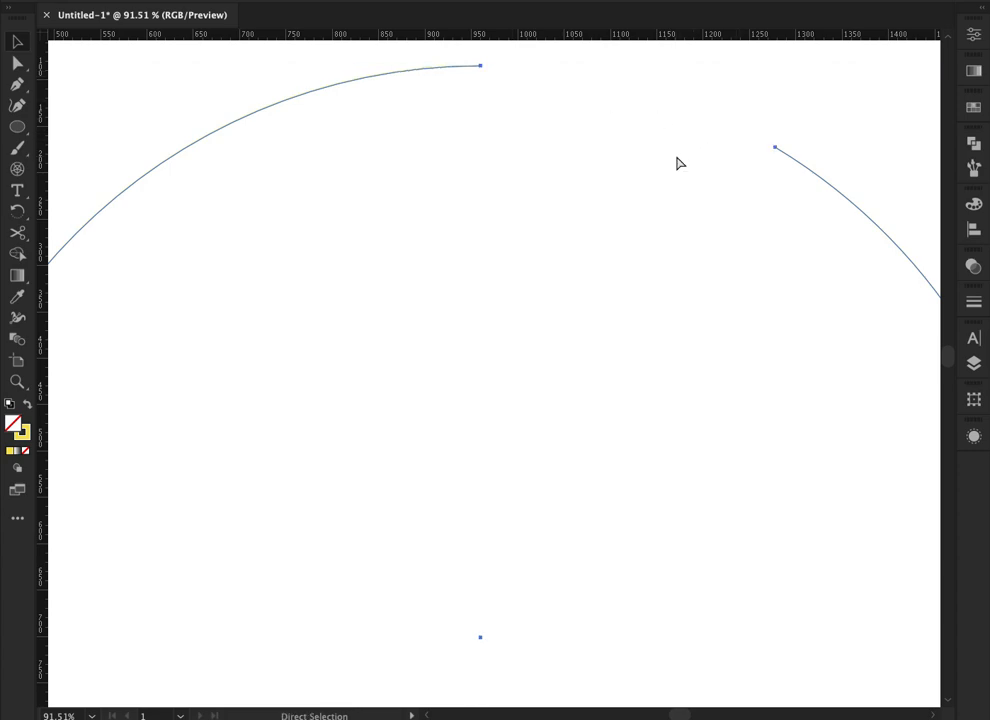
left_click_drag(404, 55, 451, 99)
key("ctrl+0")
key("v")
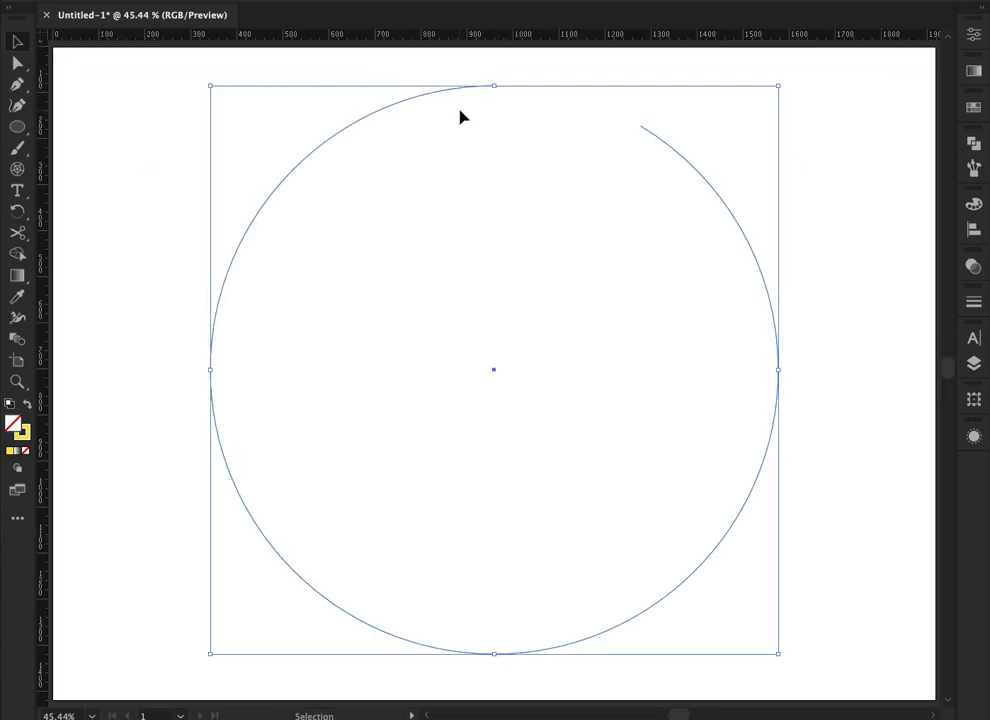
left_click_drag(506, 134, 446, 140)
left_click(17, 127)
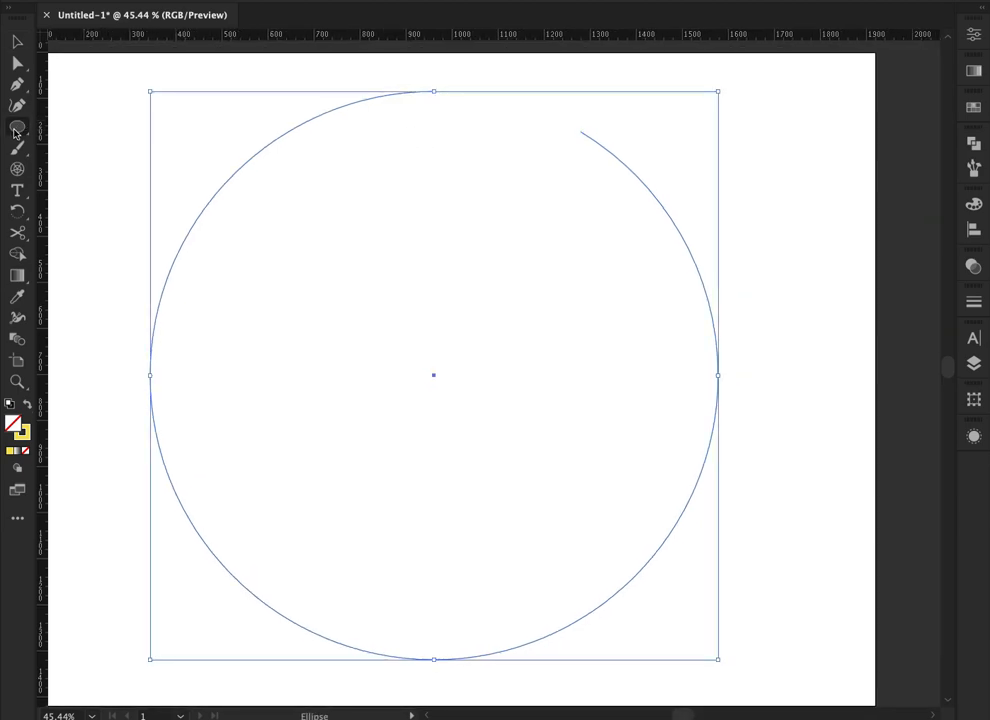
left_click_drag(759, 122, 789, 146)
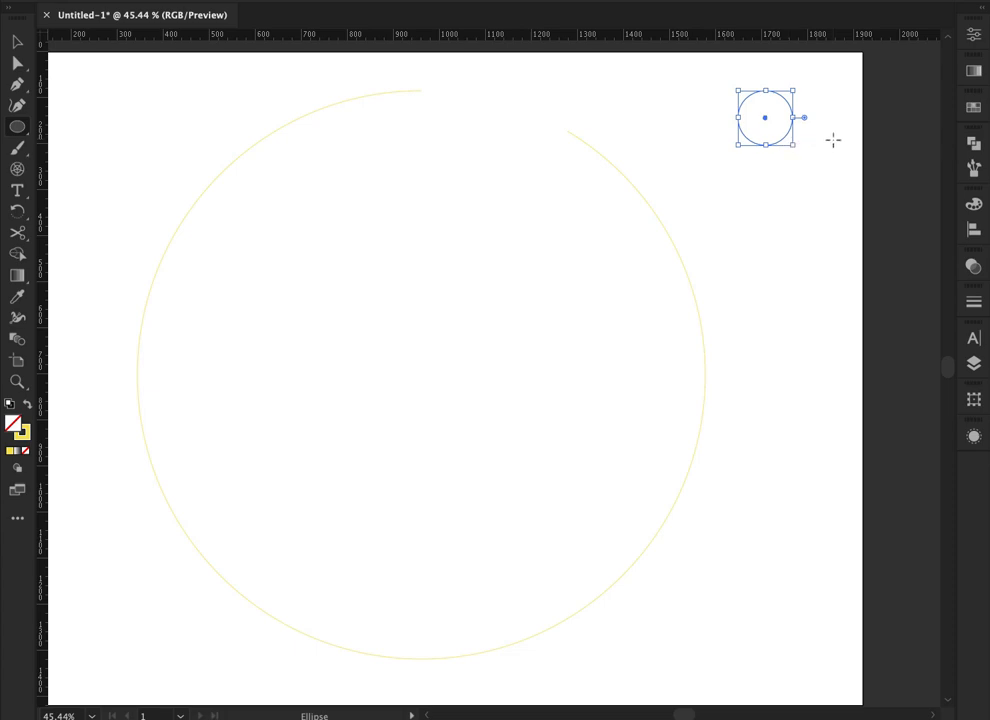
key("v")
Step: Give the small circle the white-to-black linear gradient as its fill, with no stroke
left_click(973, 71)
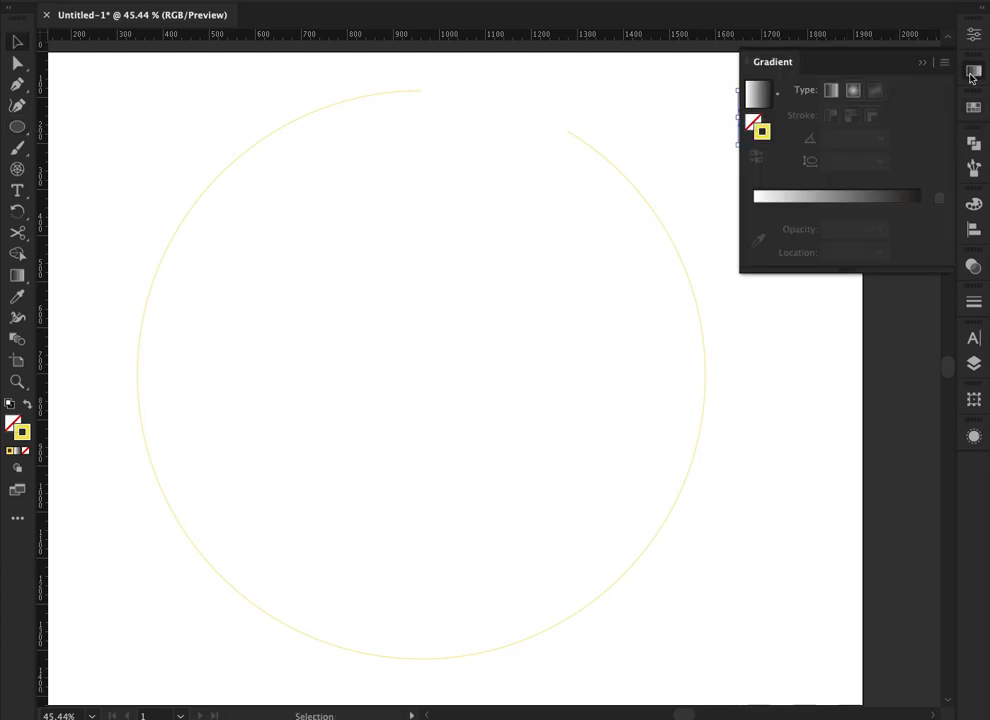
left_click(762, 96)
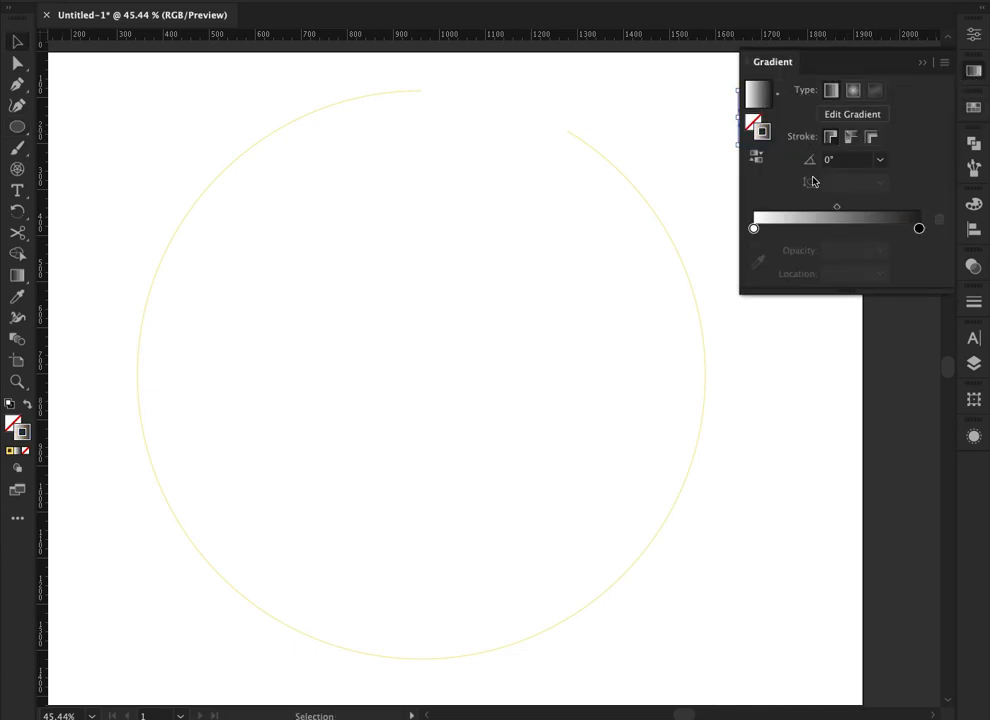
left_click_drag(718, 152, 509, 180)
left_click_drag(599, 183, 654, 199)
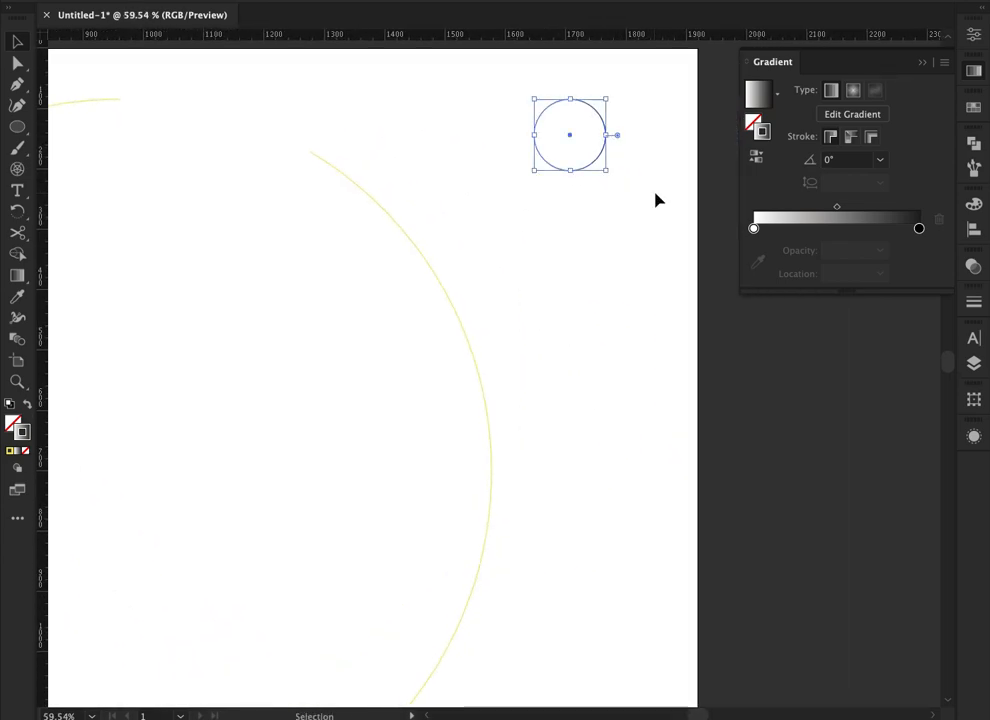
key("x")
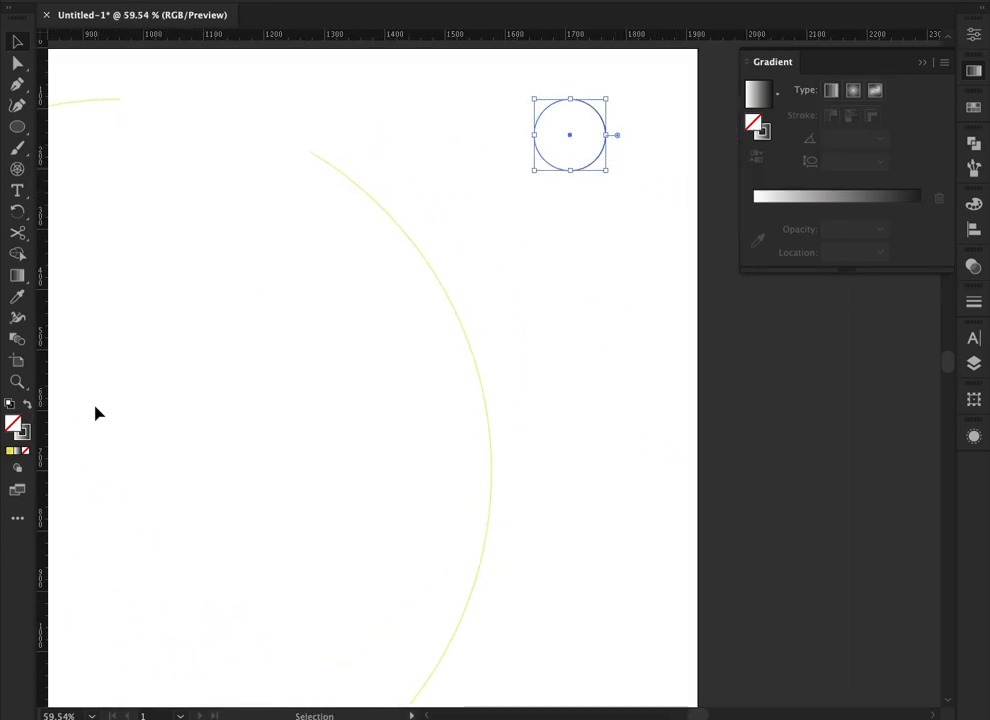
left_click(28, 404)
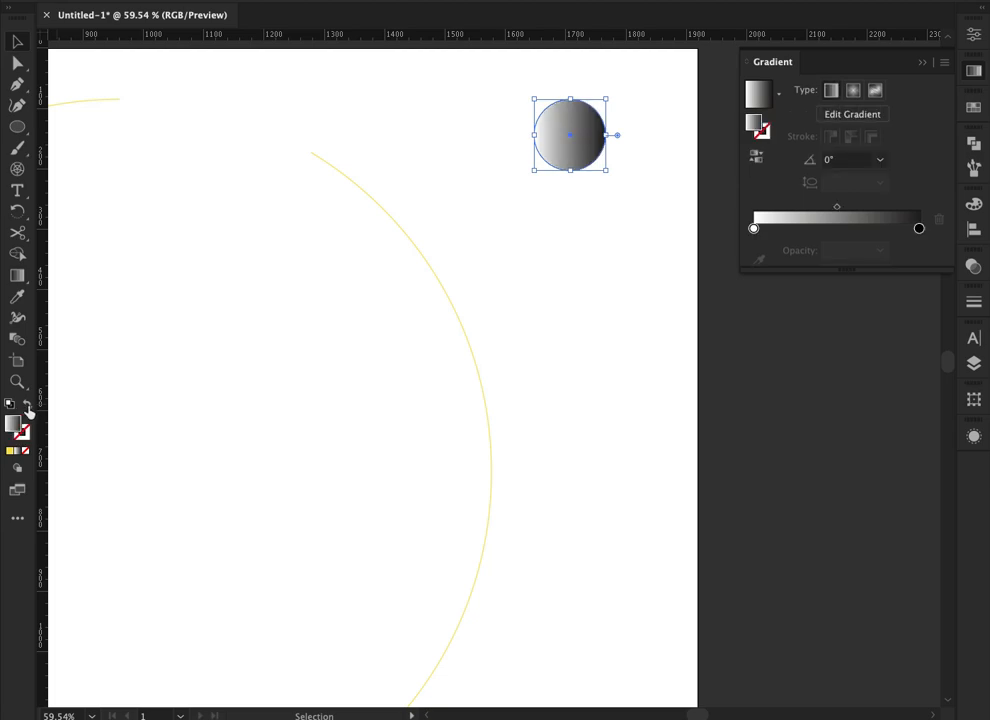
Step: Add a middle stop to the small circle's gradient and set its location to 50%
left_click_drag(581, 212, 664, 224)
left_click_drag(603, 184, 608, 276)
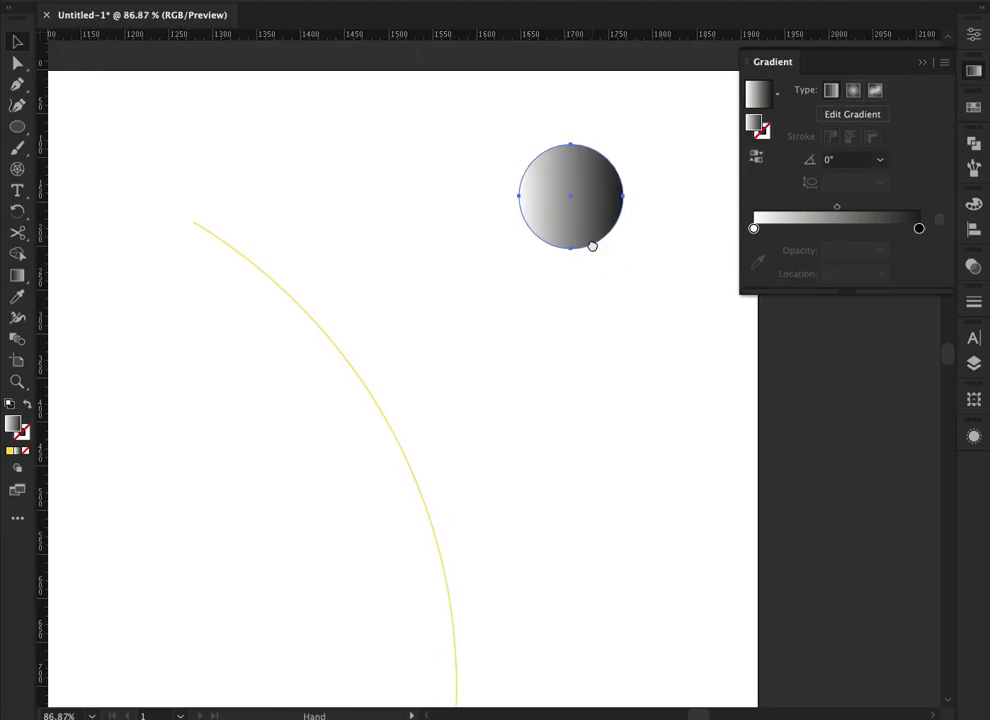
left_click_drag(566, 230, 551, 314)
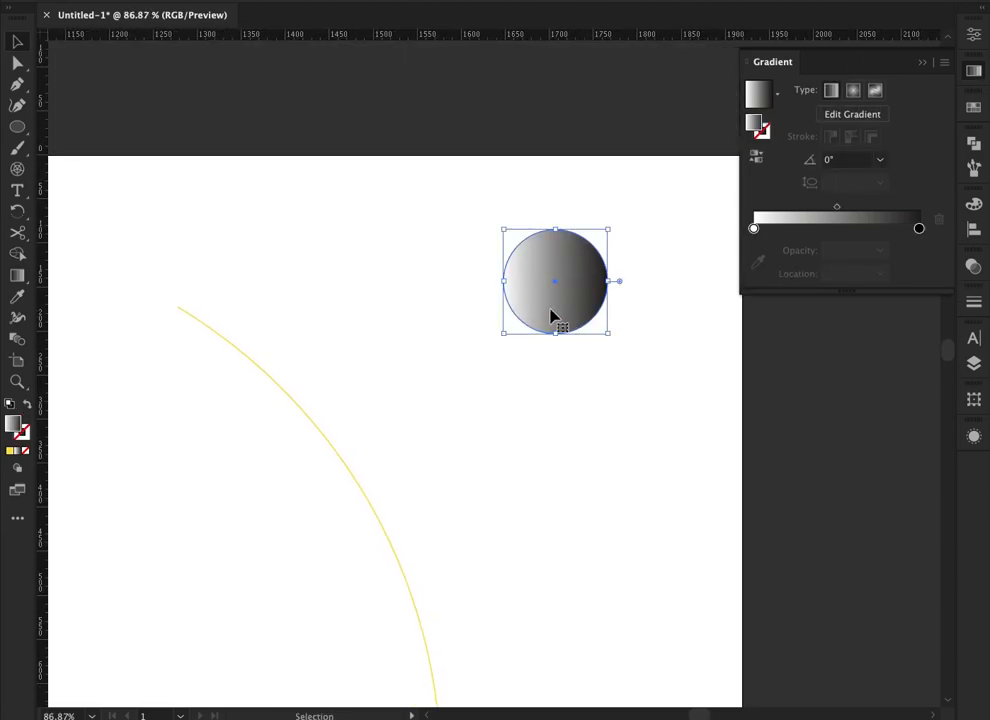
left_click(840, 230)
left_click(846, 274)
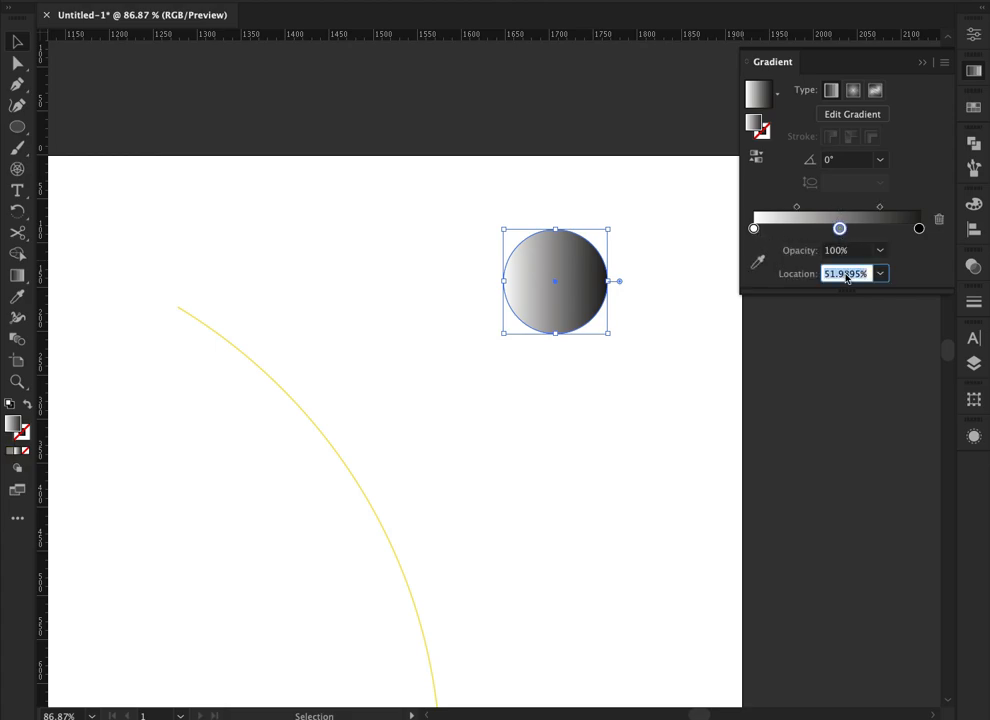
type("50")
key("Return")
Step: Add two more stops to the small circle's gradient, located at 25% and 75%
left_click(798, 229)
left_click(835, 276)
type("25")
key("Return")
left_click(879, 229)
double_click(879, 229)
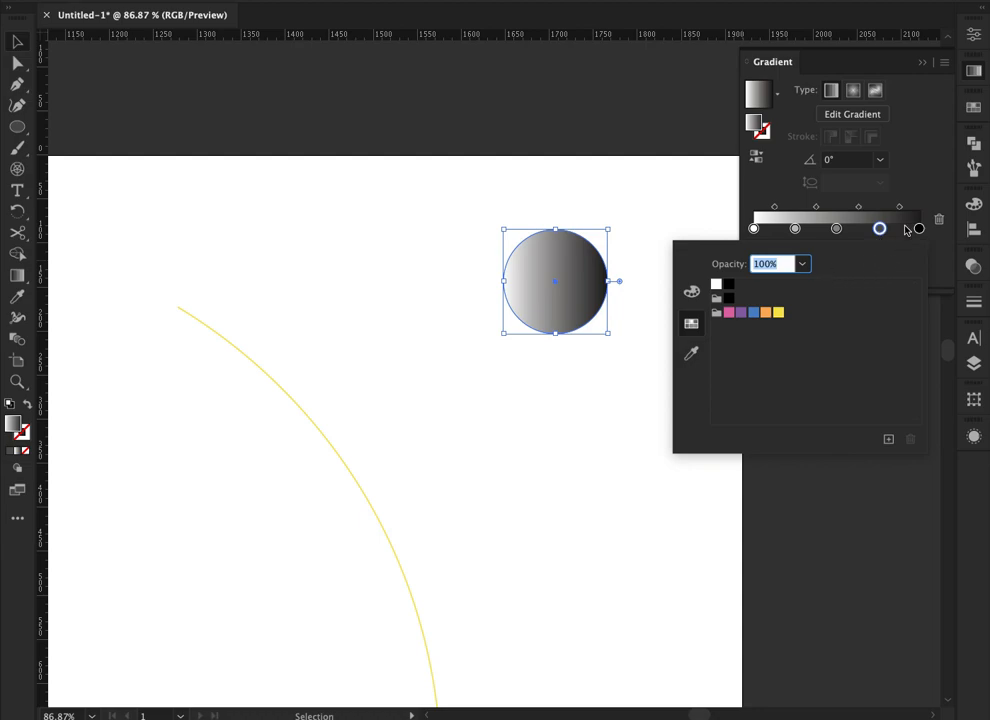
key("Escape")
left_click(858, 274)
type("75")
key("Return")
key("a")
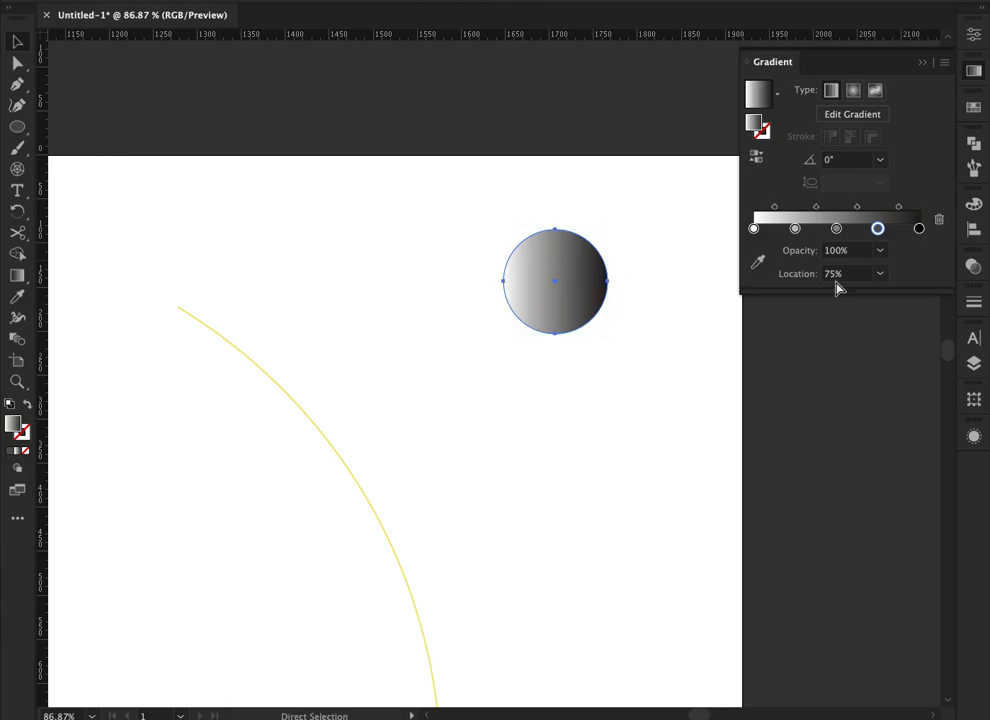
Step: Colour the gradient stops at 0%, 25% and 50% with the pink, purple and blue swatches of the Blend group
key("super+minus")
left_click_drag(592, 294, 688, 233)
key("v")
double_click(754, 228)
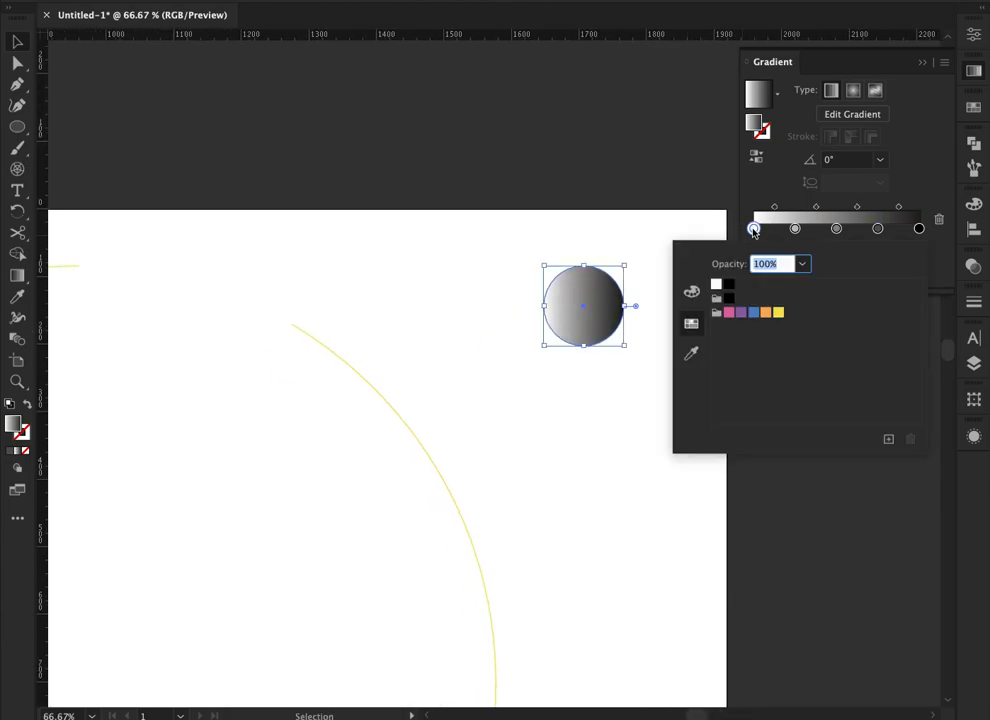
left_click(729, 312)
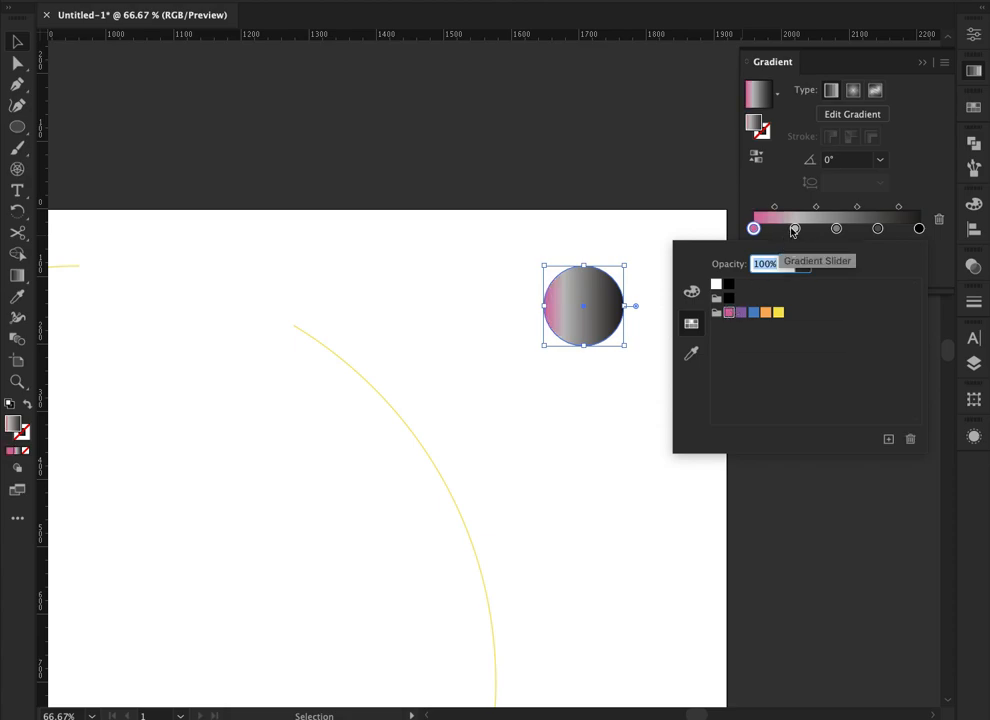
left_click(794, 229)
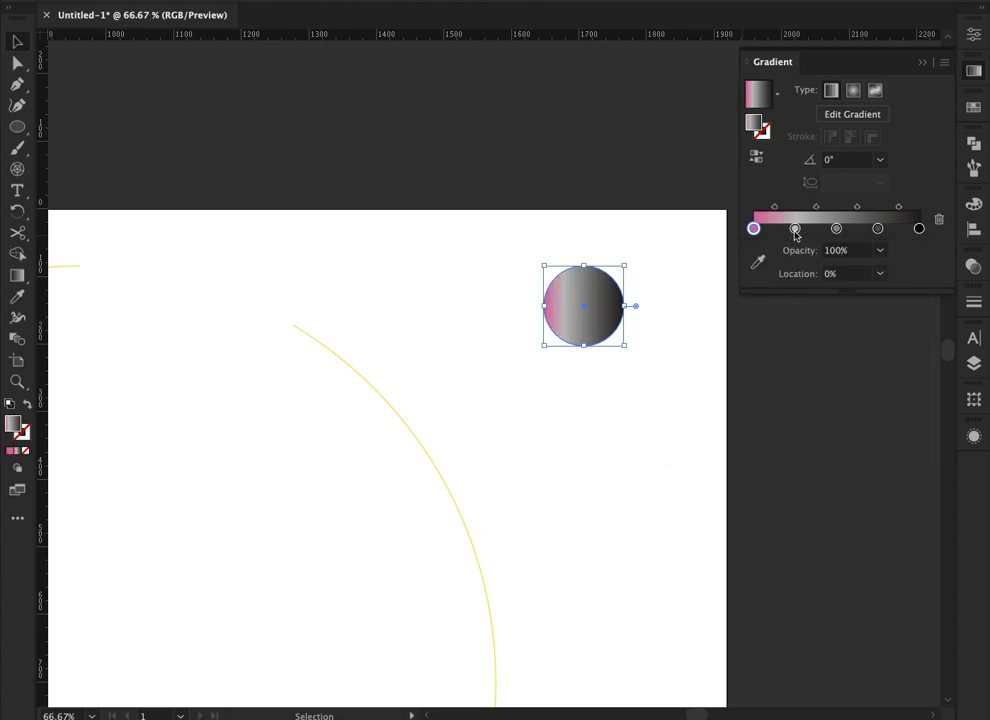
double_click(795, 229)
left_click(741, 312)
left_click(837, 231)
left_click(754, 313)
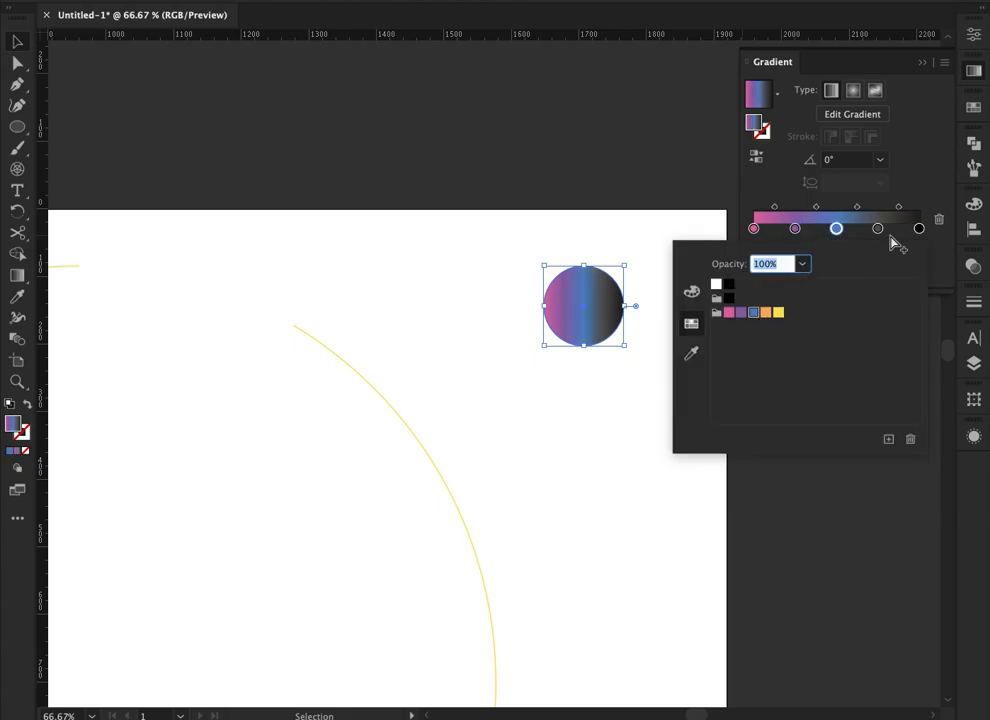
Step: Colour the 75% gradient stop with the orange swatch and the 100% stop with the yellow swatch
left_click(878, 229)
double_click(878, 229)
left_click(765, 314)
left_click(919, 229)
double_click(919, 229)
left_click(779, 314)
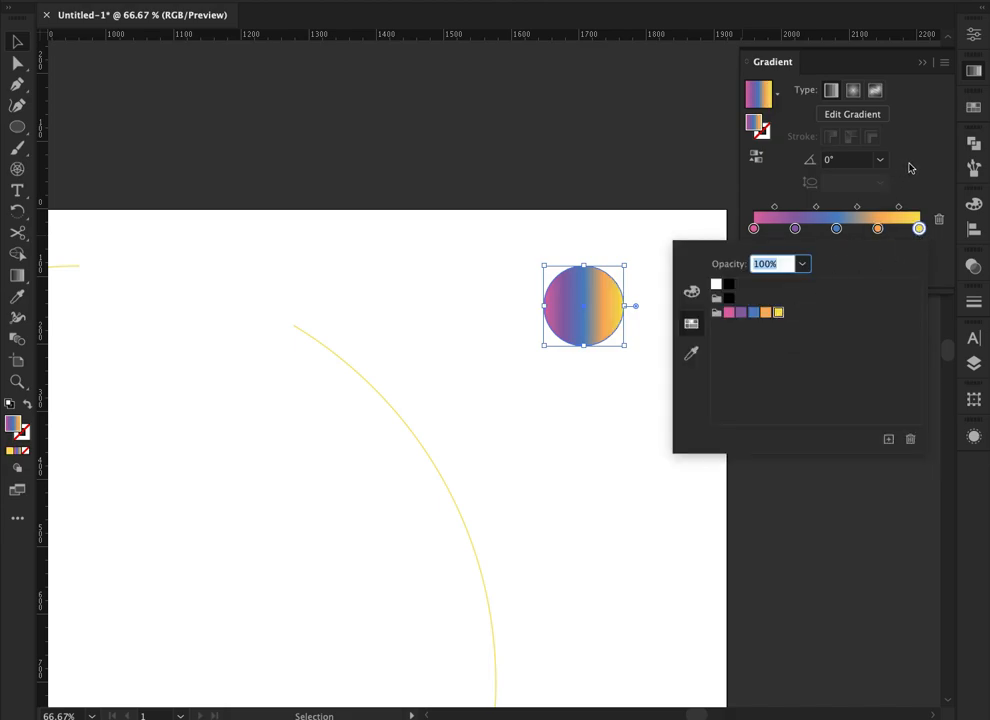
left_click(910, 167)
left_click(690, 330)
left_click(620, 313)
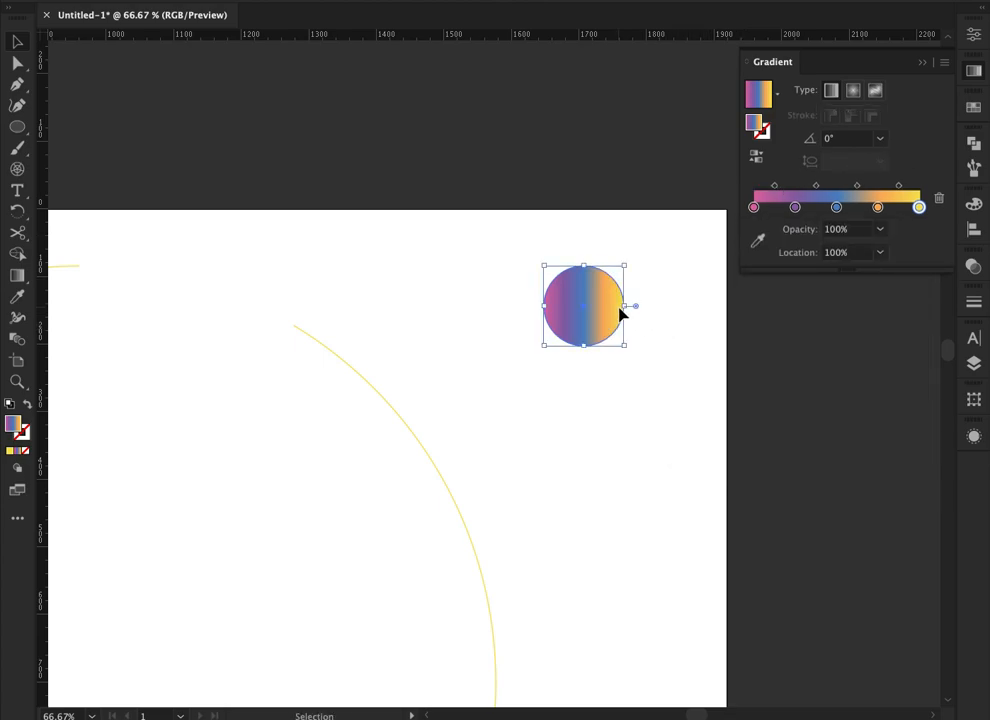
Step: Place a copy of the gradient circle straight below the original, about 615 px lower
scroll(588, 314, "left", 1)
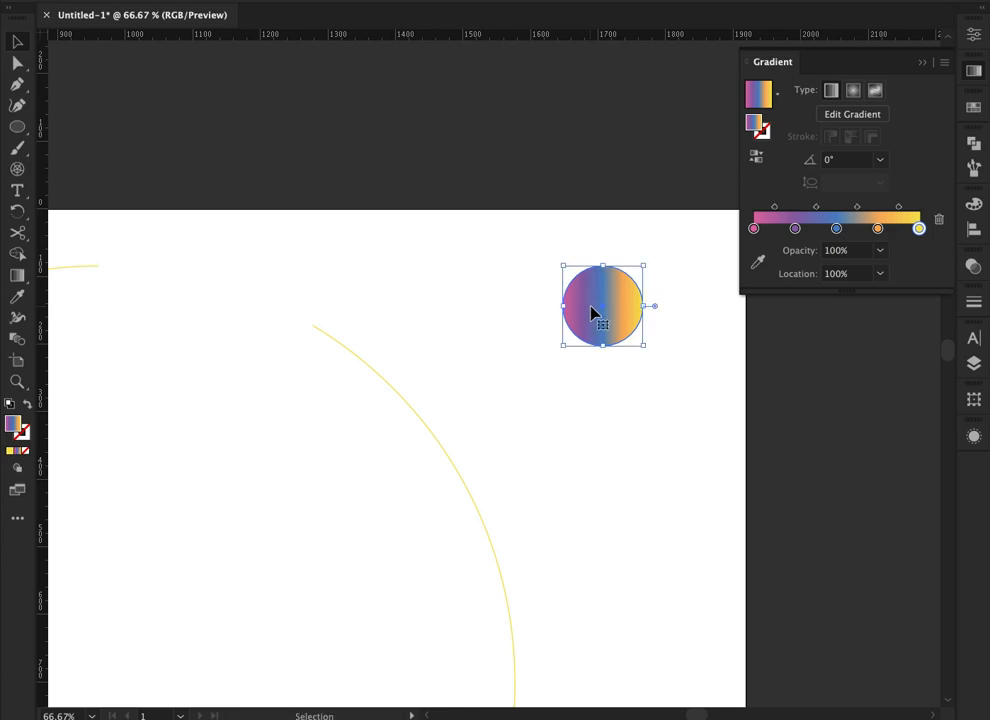
left_click_drag(591, 313, 593, 270)
key("a")
key("super+0")
left_click_drag(652, 190, 351, 254)
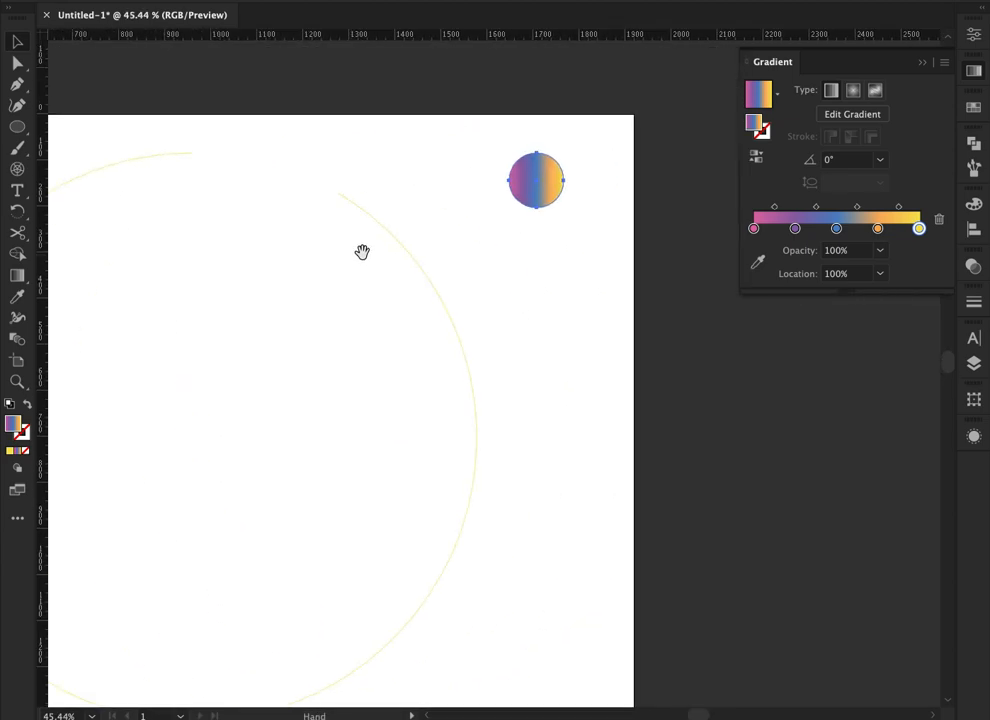
left_click_drag(544, 196, 531, 478)
Step: With both gradient circles selected, set the Blend Options spacing to Specified Distance with a value of 1.5
left_click(537, 194, "shift")
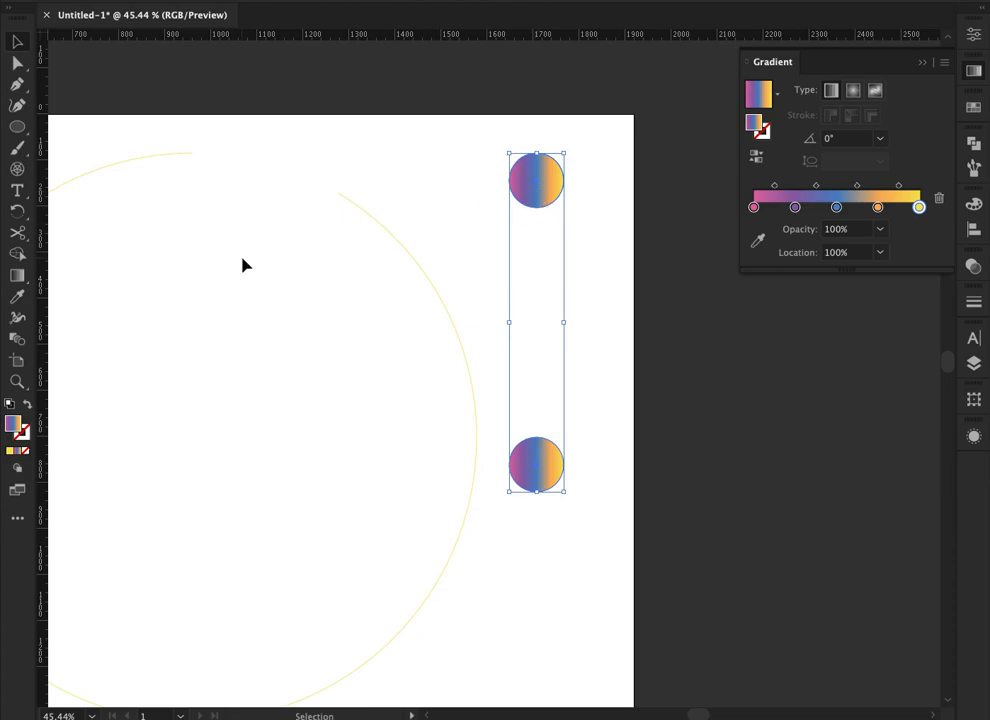
double_click(18, 339)
left_click_drag(535, 372, 462, 316)
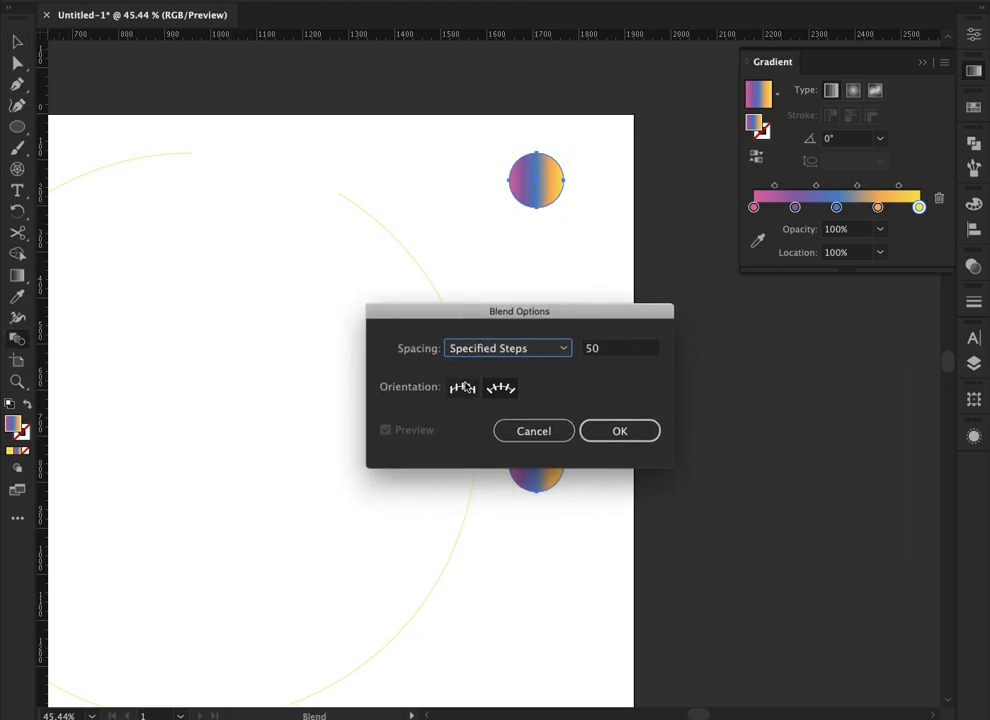
left_click(476, 350)
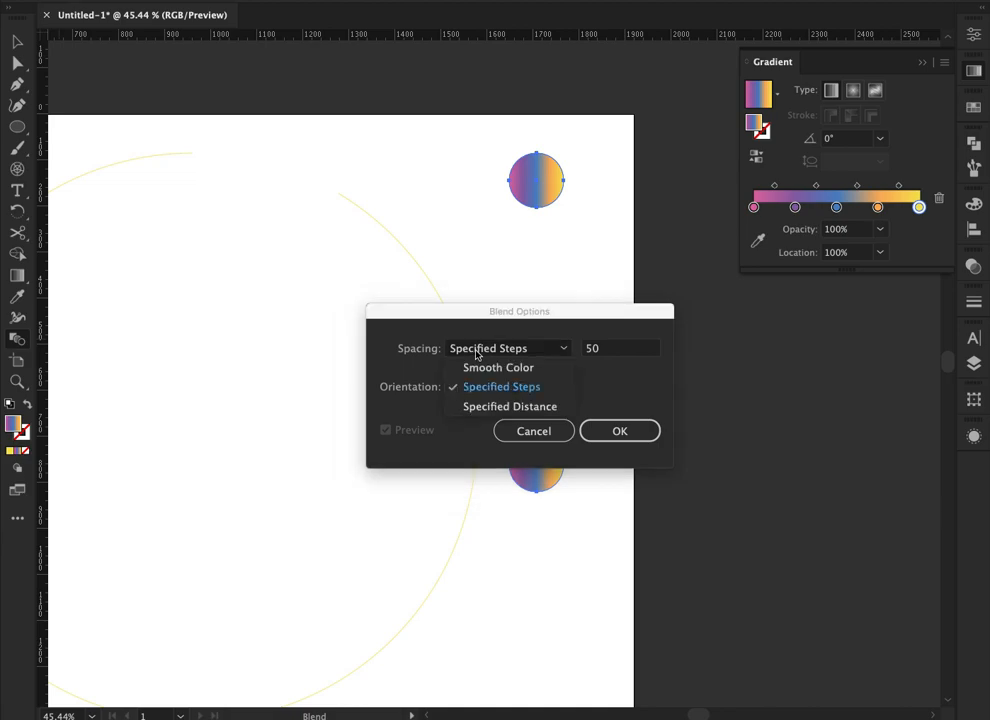
left_click(479, 408)
type("1.5")
left_click(597, 431)
Step: Make a blend between the upper and lower gradient circles
key("v")
left_click(165, 2)
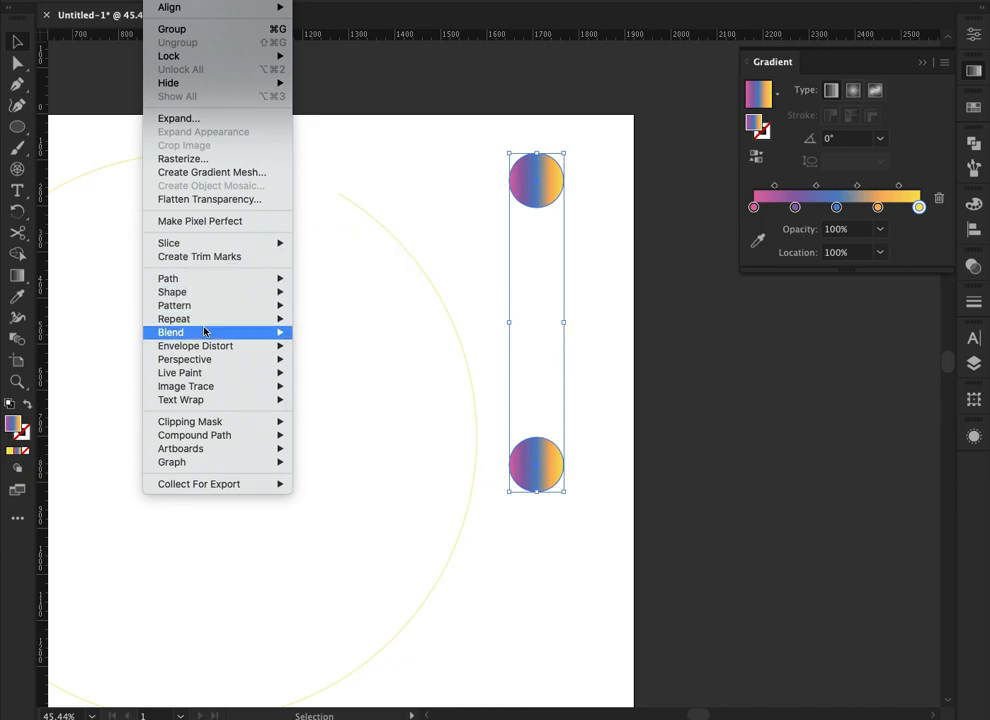
mouse_move(284, 338)
left_click(314, 333)
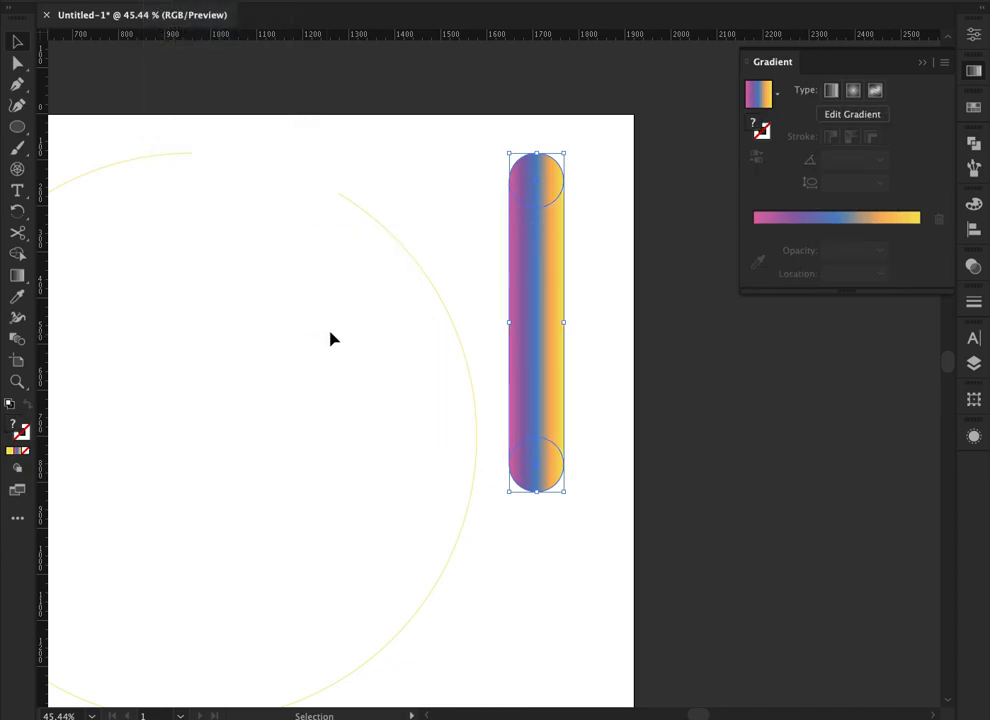
Step: Select the gradient blend and the large open circle path, and replace the blend's spine with that path
key("a")
key("v")
left_click(530, 308)
left_click(435, 294, "shift")
scroll(366, 267, "left", 6)
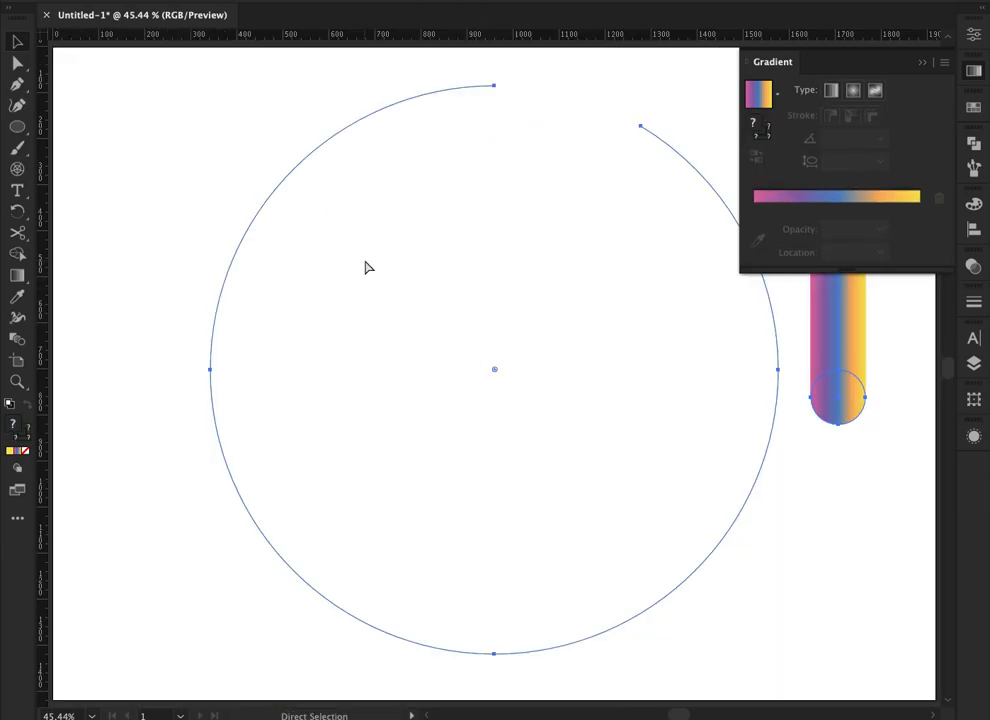
left_click(921, 62)
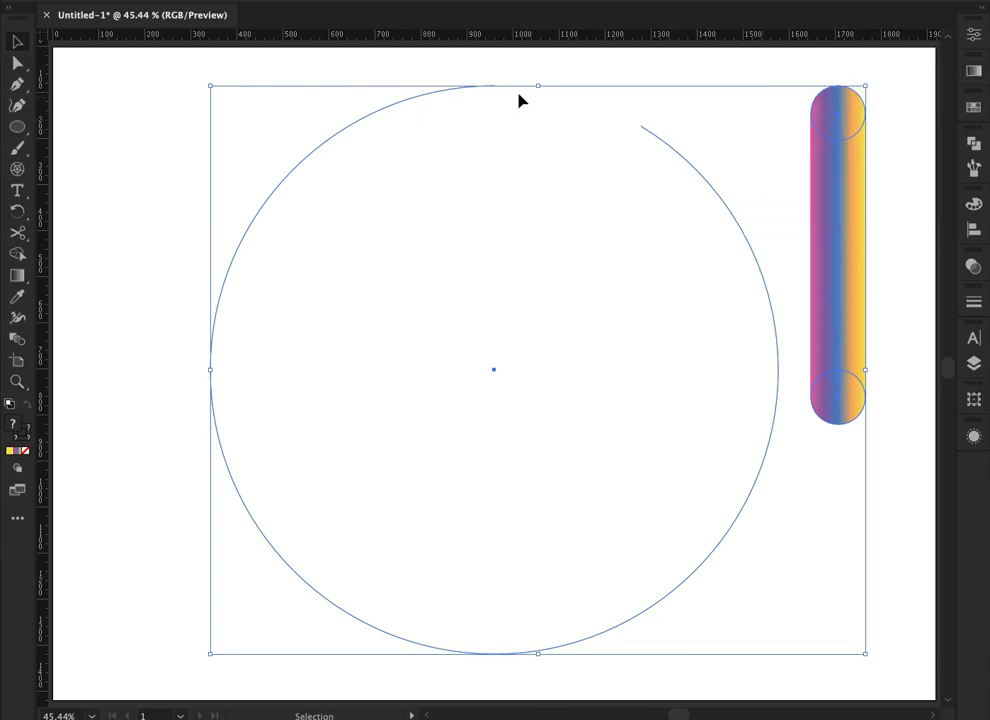
left_click_drag(348, 76, 829, 294)
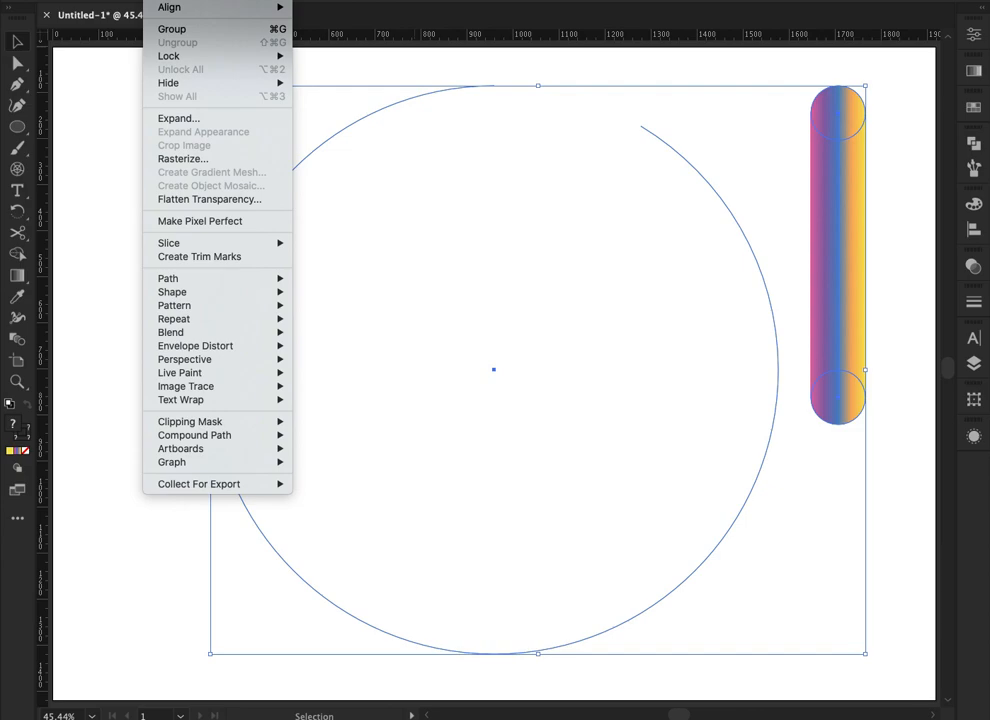
mouse_move(217, 332)
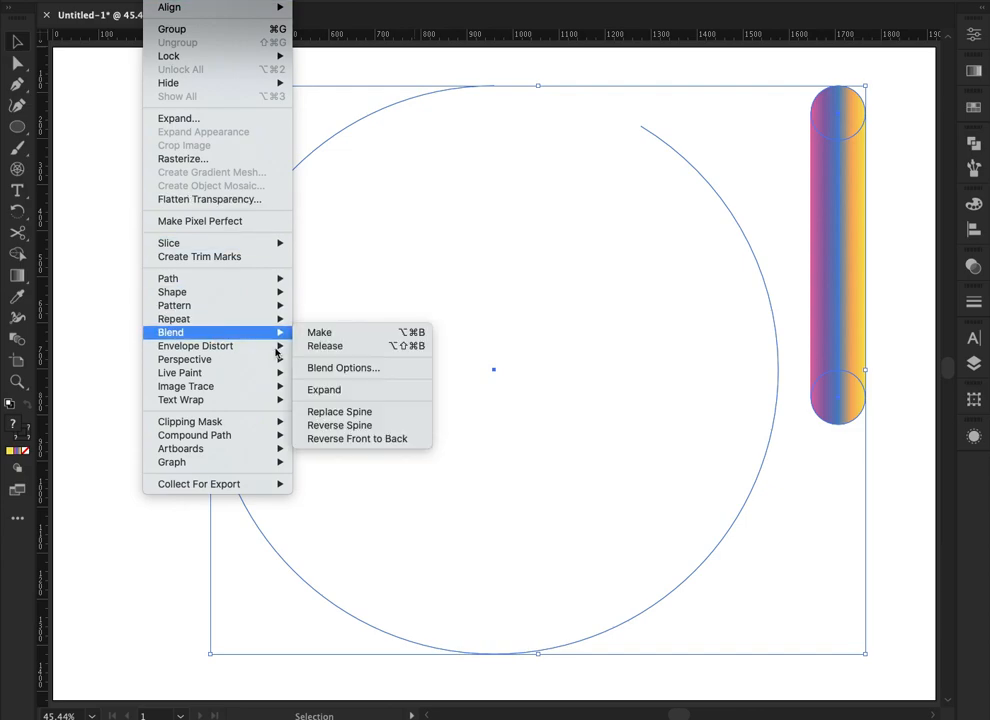
left_click(369, 414)
left_click(427, 330)
Step: Scale the circular blend down slightly about its centre and deselect it
key("v")
left_click(697, 186)
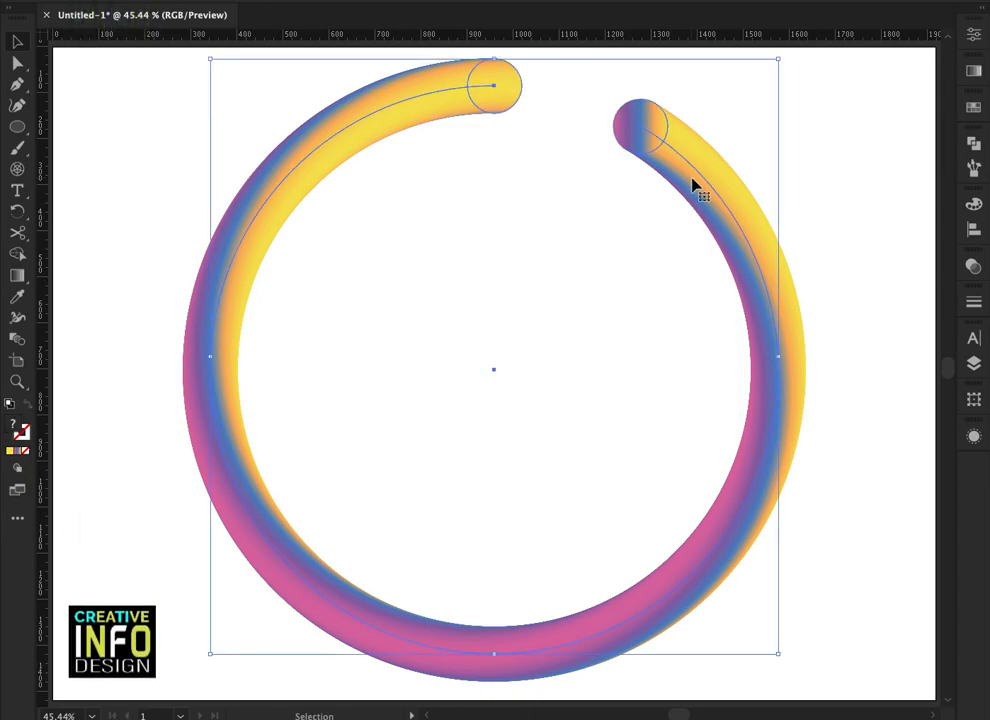
left_click_drag(777, 62, 747, 84)
left_click(458, 241)
Step: Enlarge the circle at the ring's yellow upper end to about 200 px across with Free Transform, and rotate it slightly
key("a")
left_click(503, 128)
key("e")
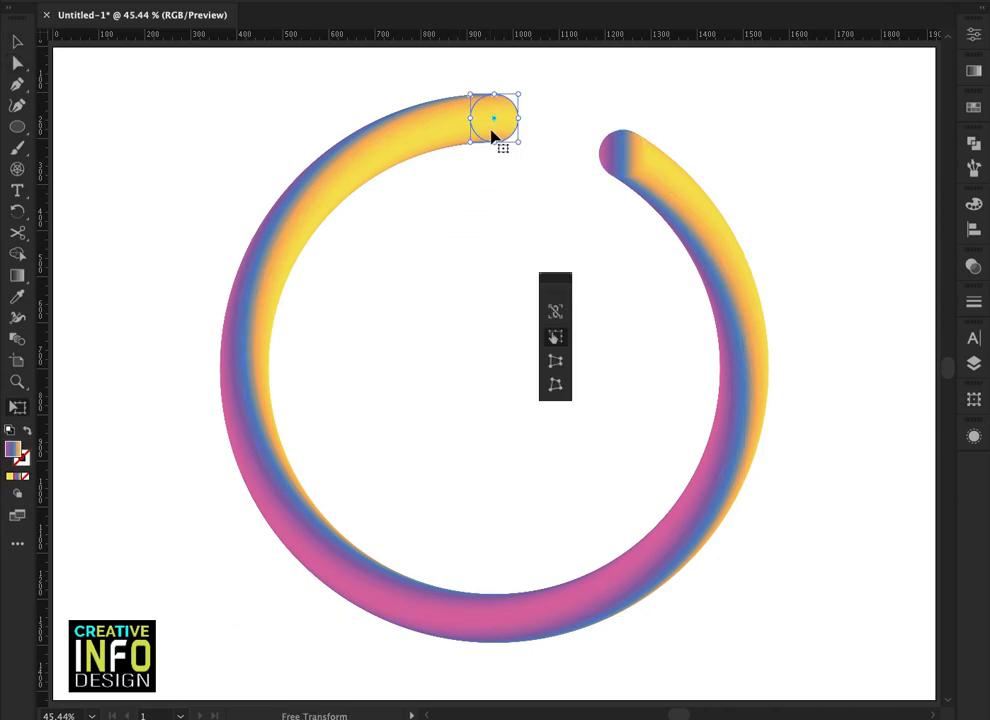
left_click_drag(519, 89, 537, 73)
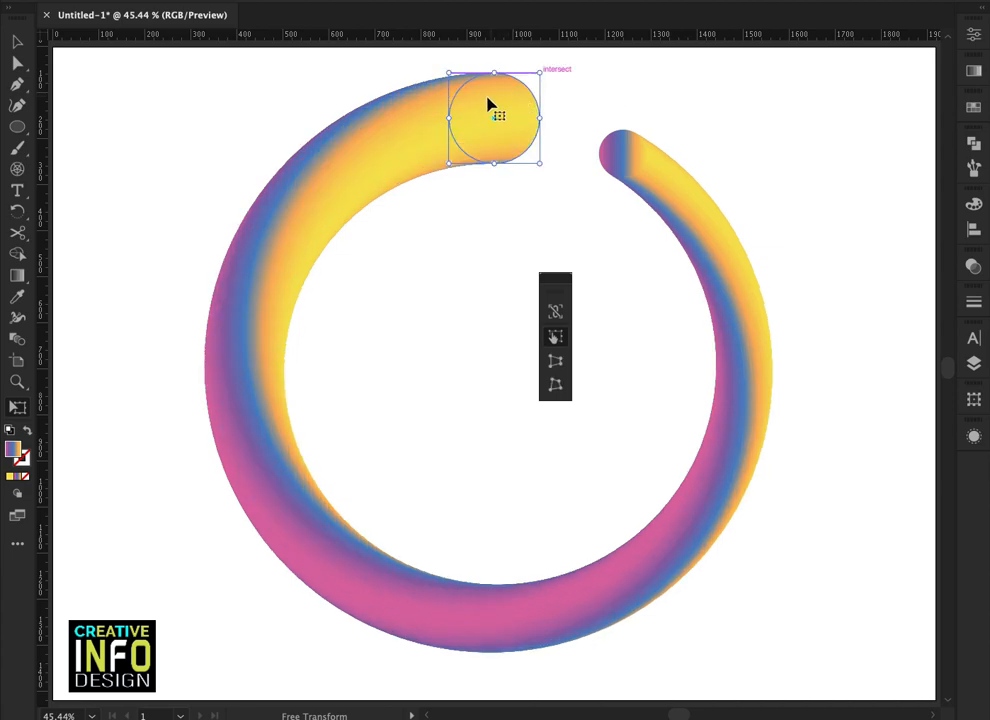
mouse_move(435, 82)
left_mouse_down()
mouse_move(435, 96)
mouse_move(443, 77)
mouse_move(435, 99)
left_mouse_up()
key("ctrl+shift+a")
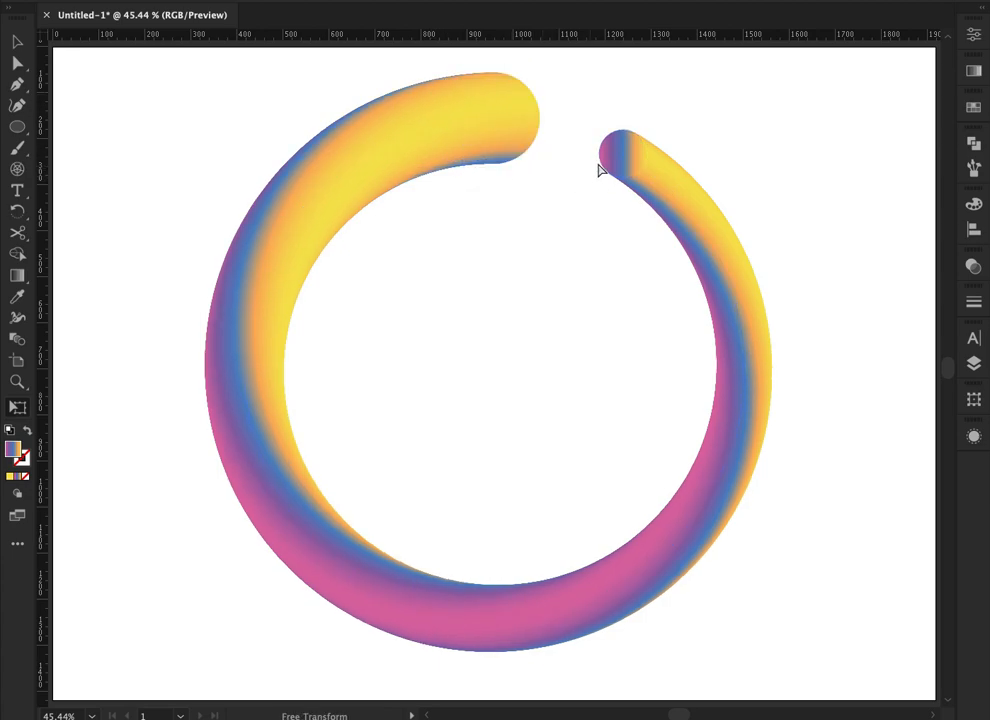
Step: Rotate the end circle at the thin end of the ring so yellow faces outward and pink faces inward
key("a")
left_click(611, 161)
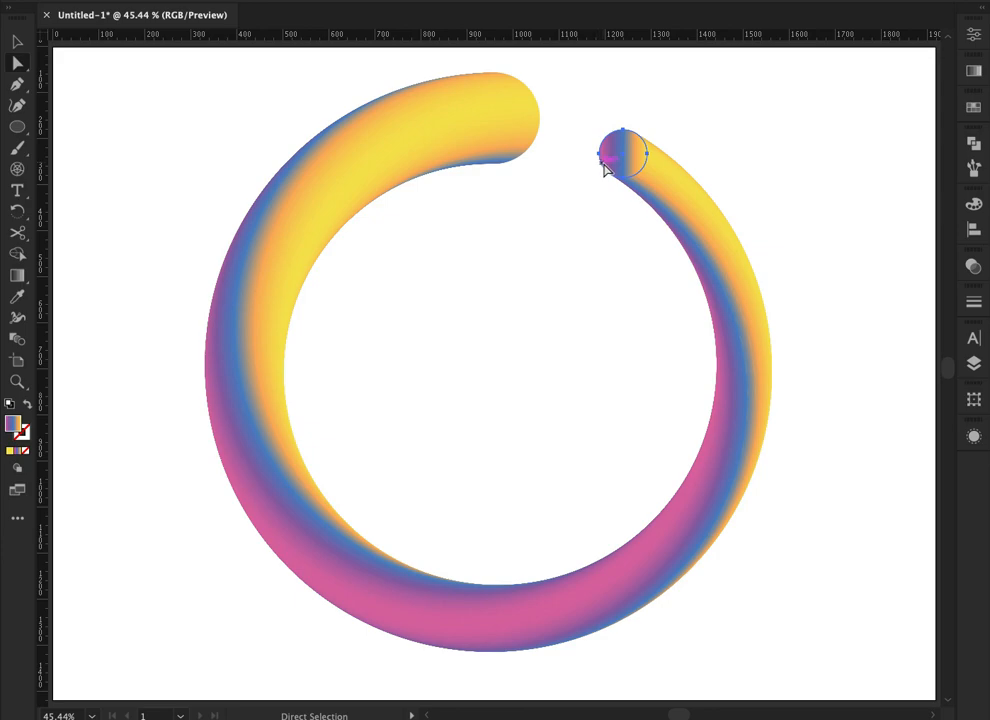
key("e")
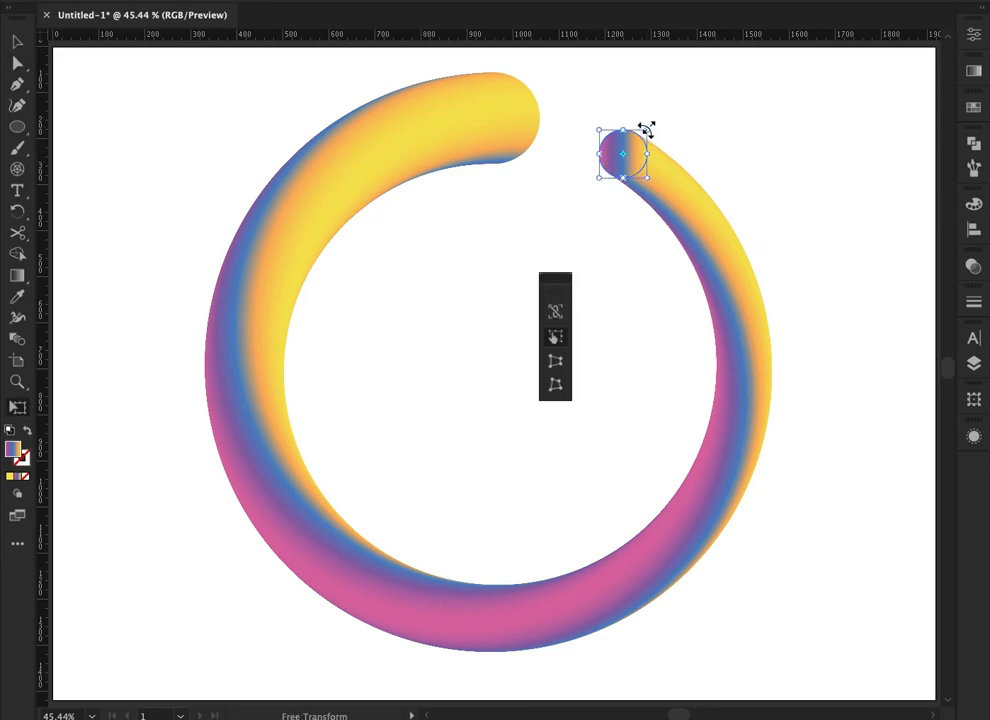
left_click_drag(645, 121, 615, 119)
Step: Shrink the thin end's circle to about 60 px across, keeping its centre in place
key("super+space")
left_click_drag(628, 179, 655, 197)
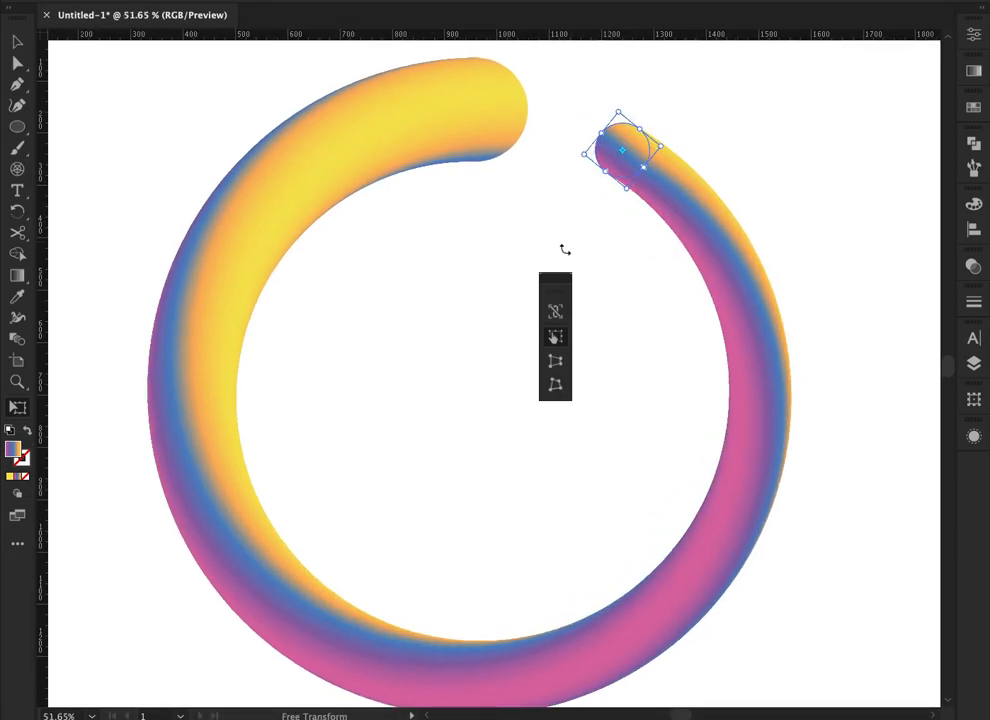
key("super+space")
left_click_drag(568, 148, 667, 201)
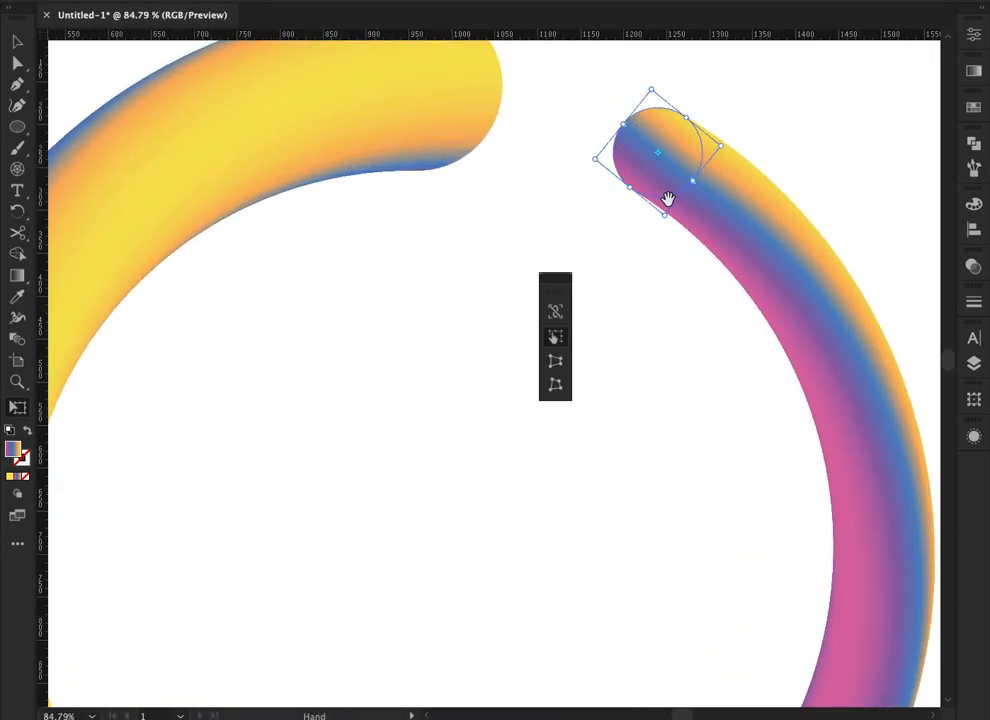
mouse_move(650, 93)
left_mouse_down()
mouse_move(647, 107)
mouse_move(622, 107)
mouse_move(649, 116)
left_mouse_up()
key("shift+super+a")
Step: Rotate the thick end's circle slightly with Free Transform and enlarge it to about 280 px across
key("a")
left_click(430, 104)
key("v")
key("super+minus")
key("super+minus")
key("a")
scroll(400, 150, "down", 2)
scroll(400, 150, "right", 1)
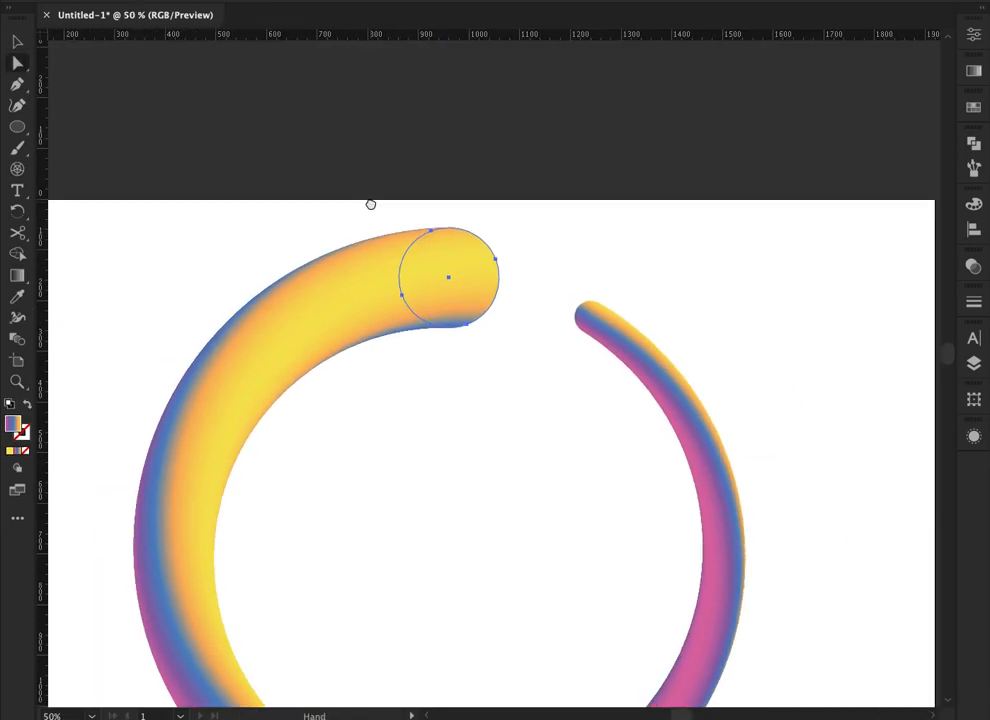
key("e")
left_click_drag(398, 214, 380, 230)
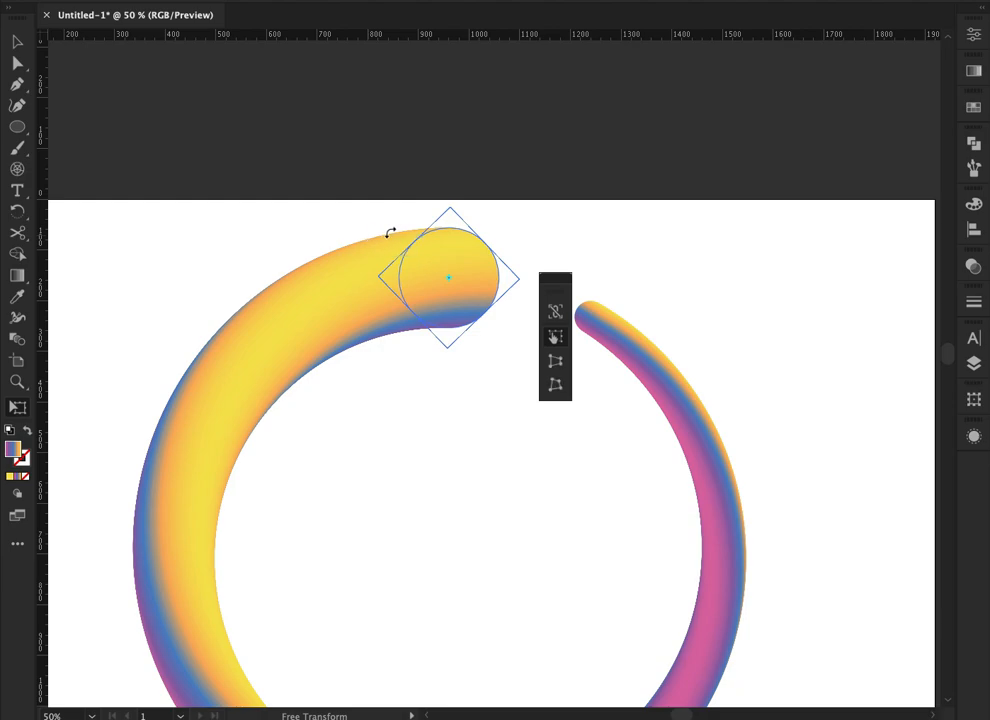
left_click_drag(451, 201, 451, 180)
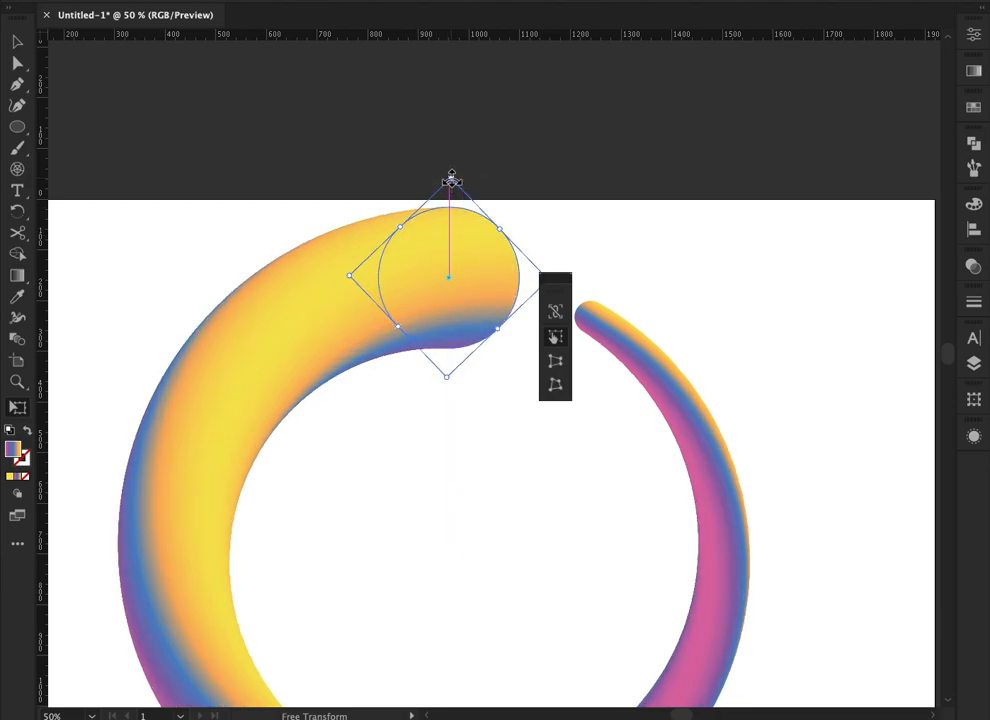
Step: Rotate the thick end's circle until pink faces the outside of the ring and yellow the inside, and deselect it
left_click_drag(372, 188, 389, 170)
key("ctrl+minus")
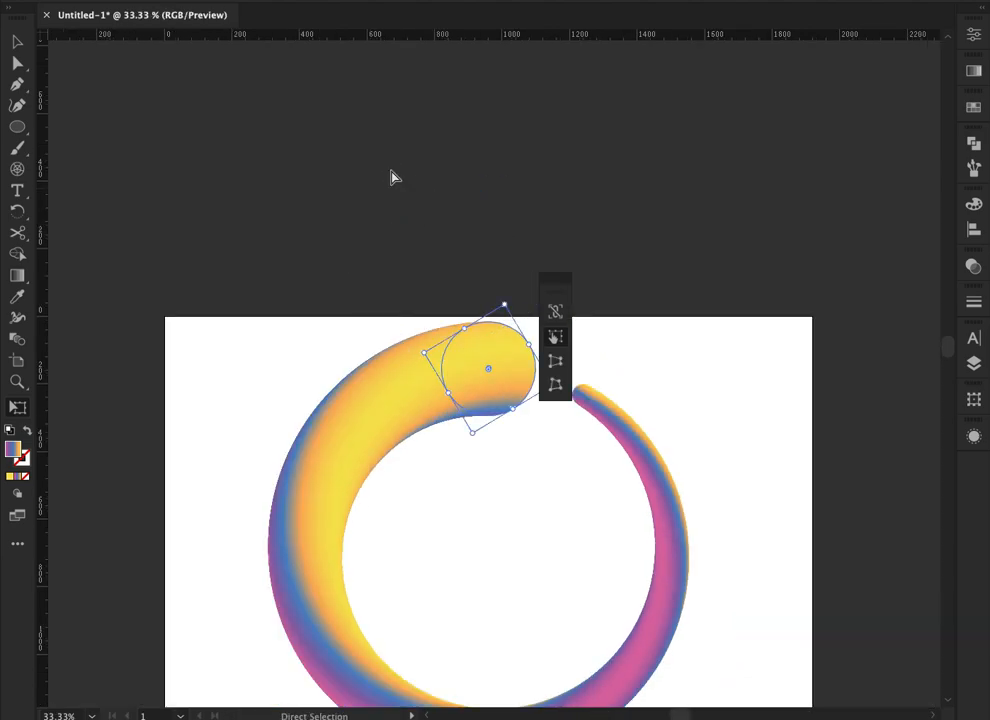
left_click_drag(407, 270, 493, 293)
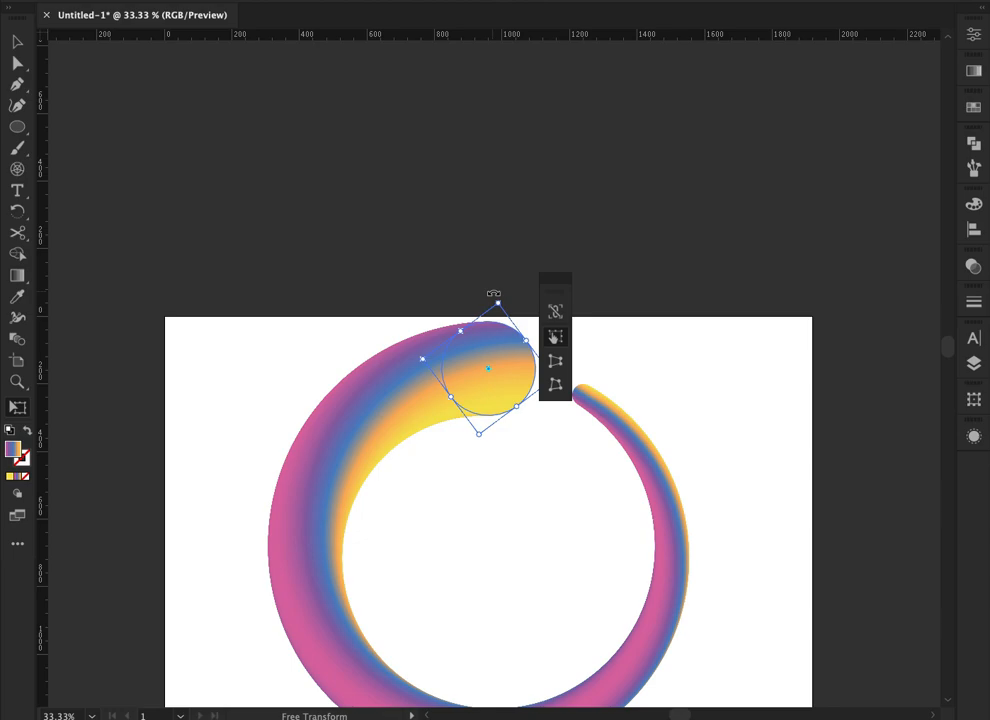
left_click(464, 291)
key("Tab")
key("ctrl+0")
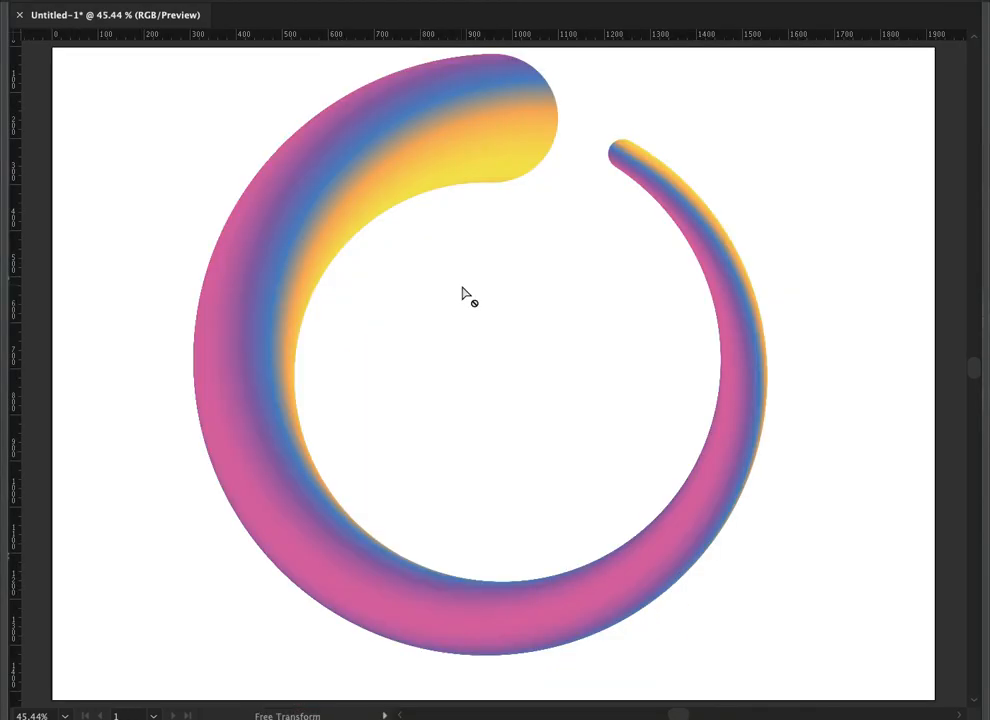
Step: Undo the roughening and repositioning of the ring blend
left_click(433, 150)
key("Tab")
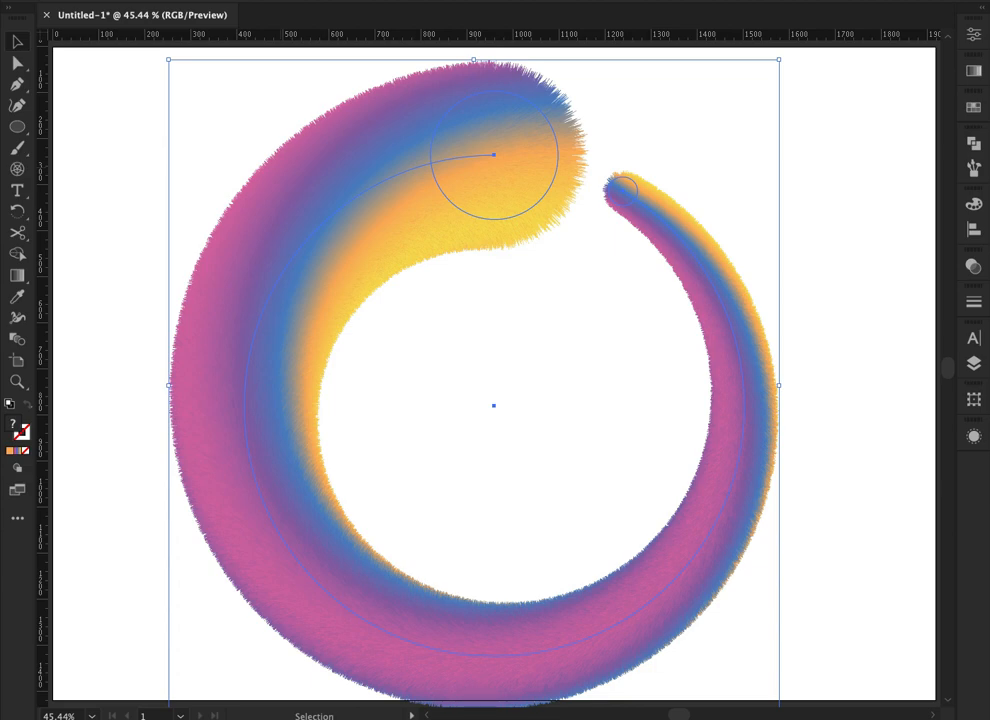
key("super+z")
key("super+z")
Step: Start a Roughen effect on the ring blend with a relative size of 15% and a detail of 42 per inch
left_click(362, 2)
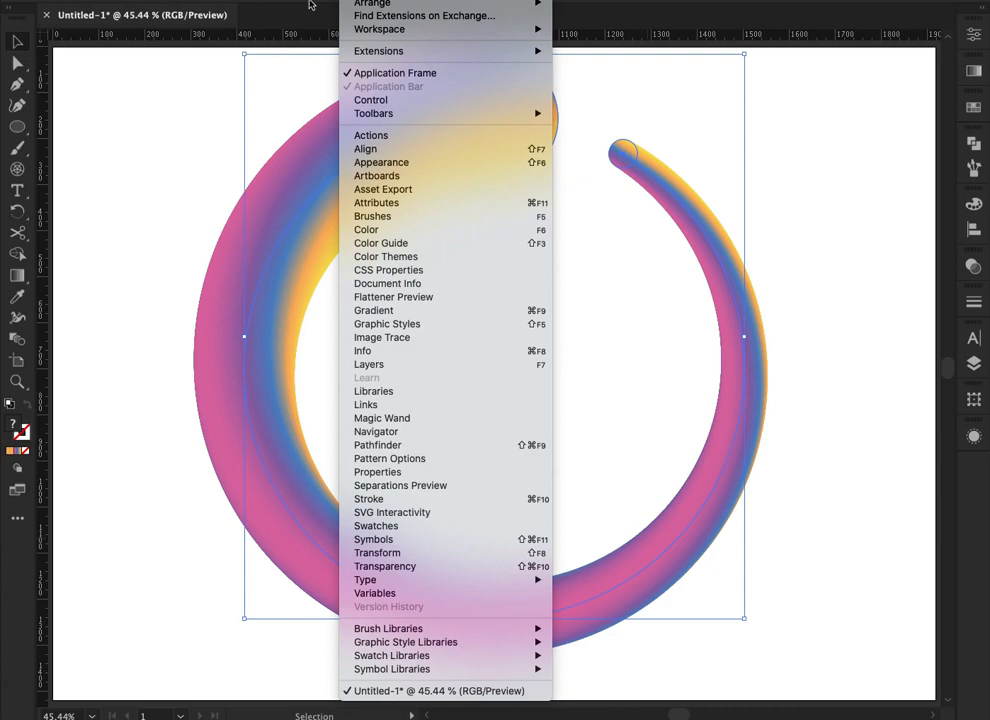
key("Escape")
left_click(362, 2)
mouse_move(285, 2)
mouse_move(320, 65)
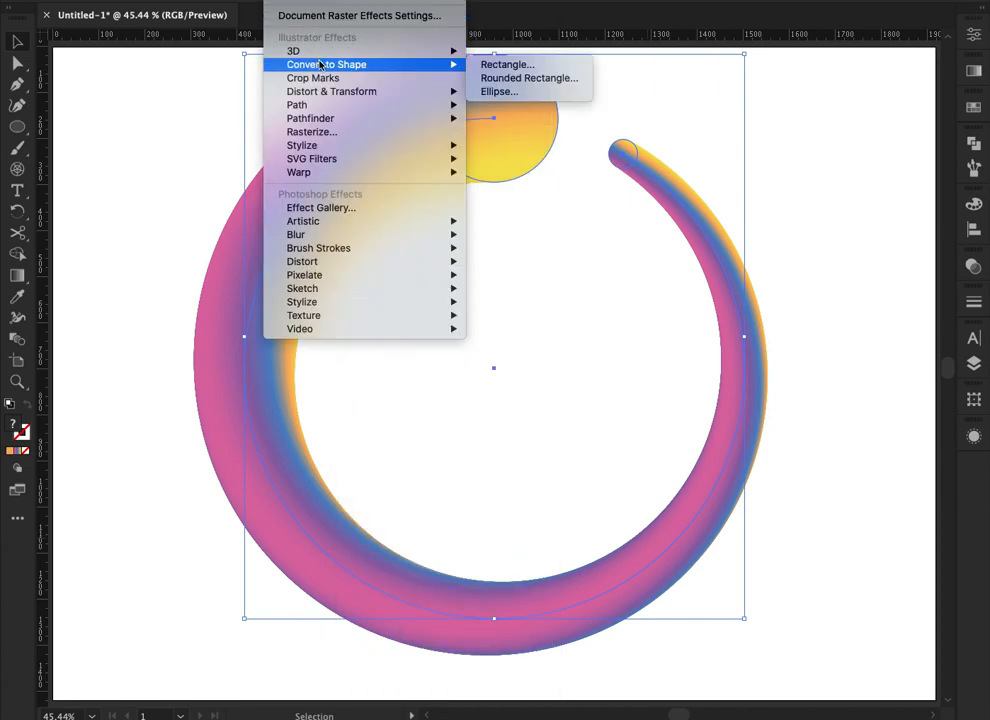
mouse_move(325, 93)
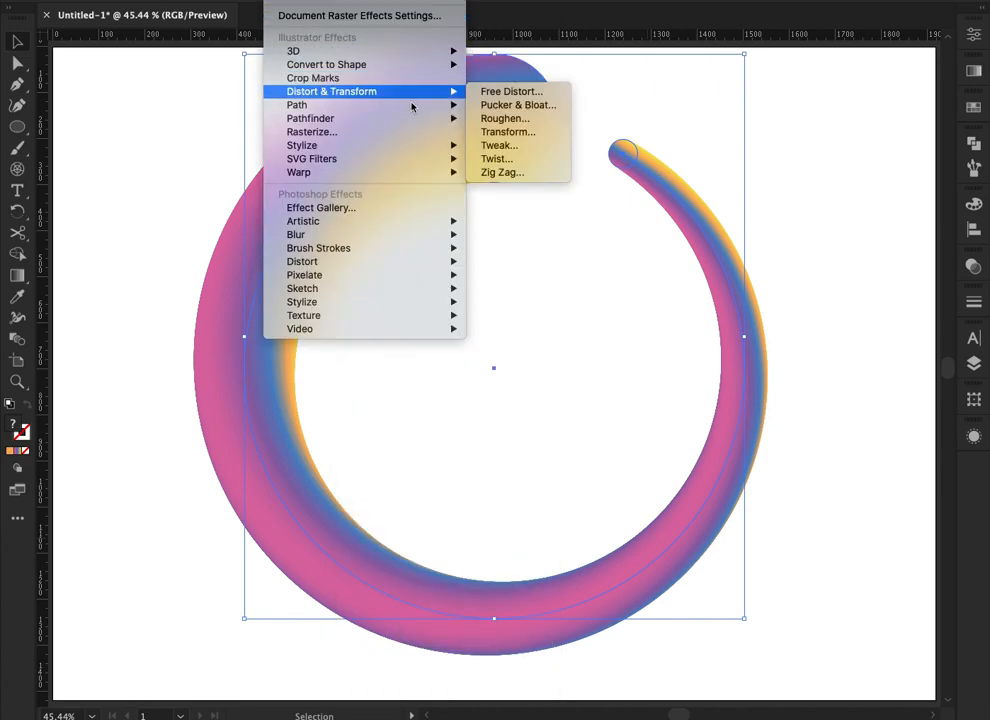
left_click(522, 120)
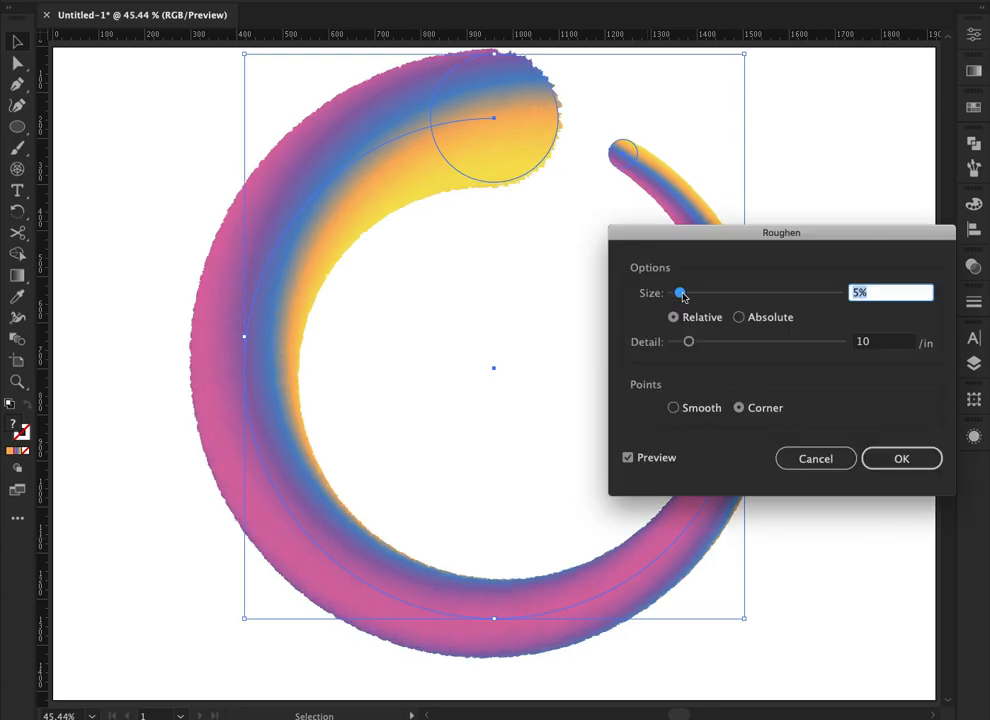
left_click_drag(697, 242, 627, 299)
left_click_drag(610, 351, 627, 352)
left_click_drag(651, 402, 672, 402)
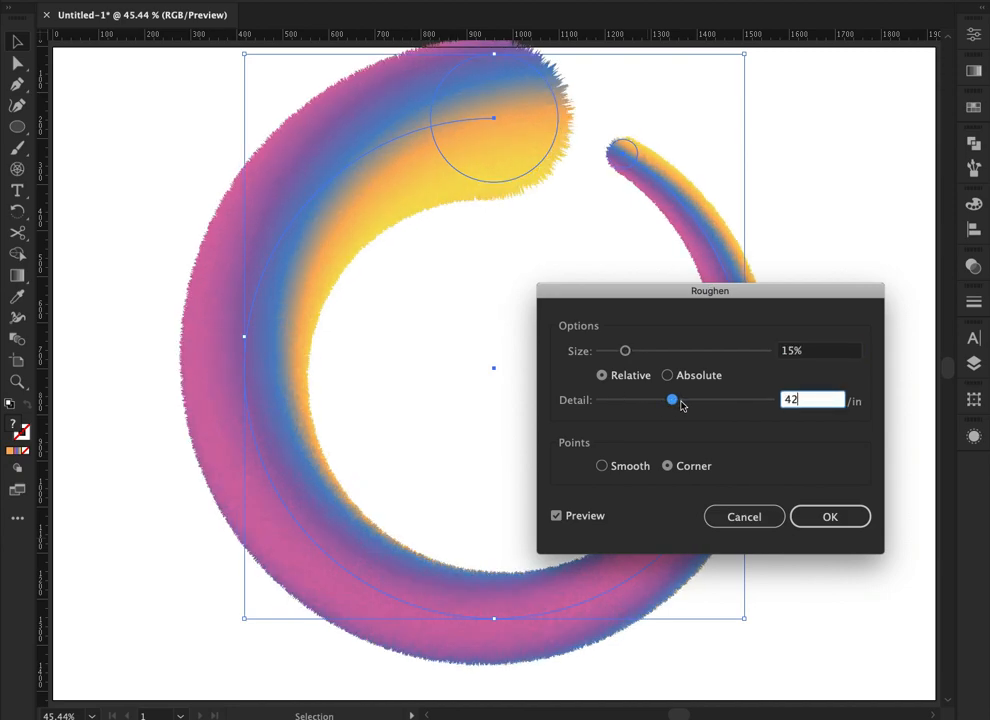
Step: Increase the Roughen size to 40%, raise the detail further, and apply the effect to the ring
left_click_drag(650, 355, 665, 355)
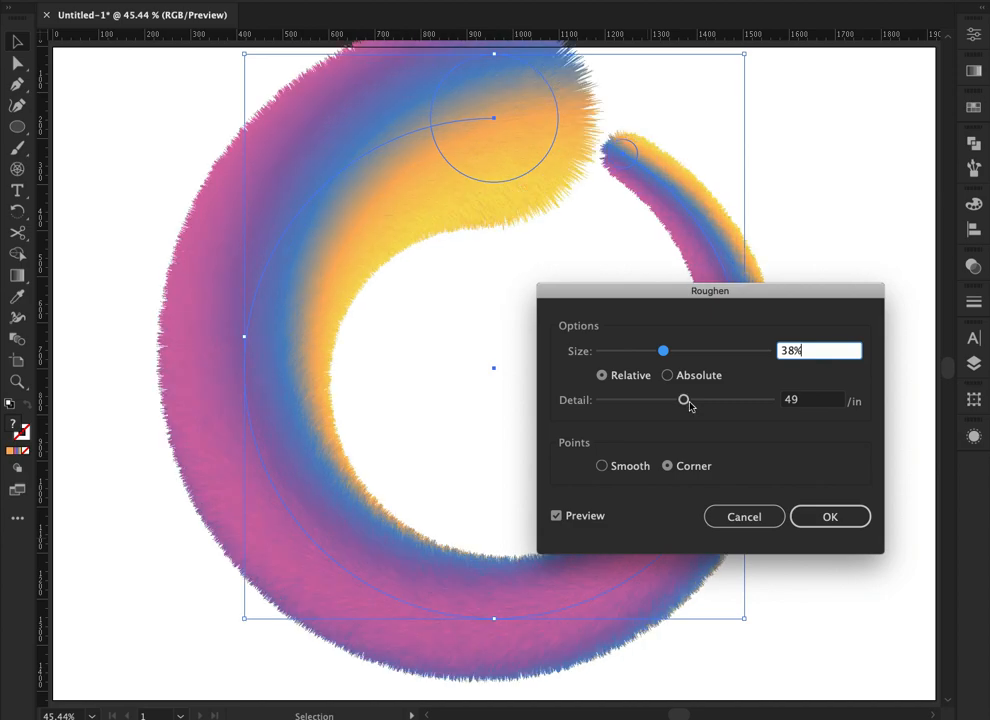
left_click_drag(688, 405, 688, 405)
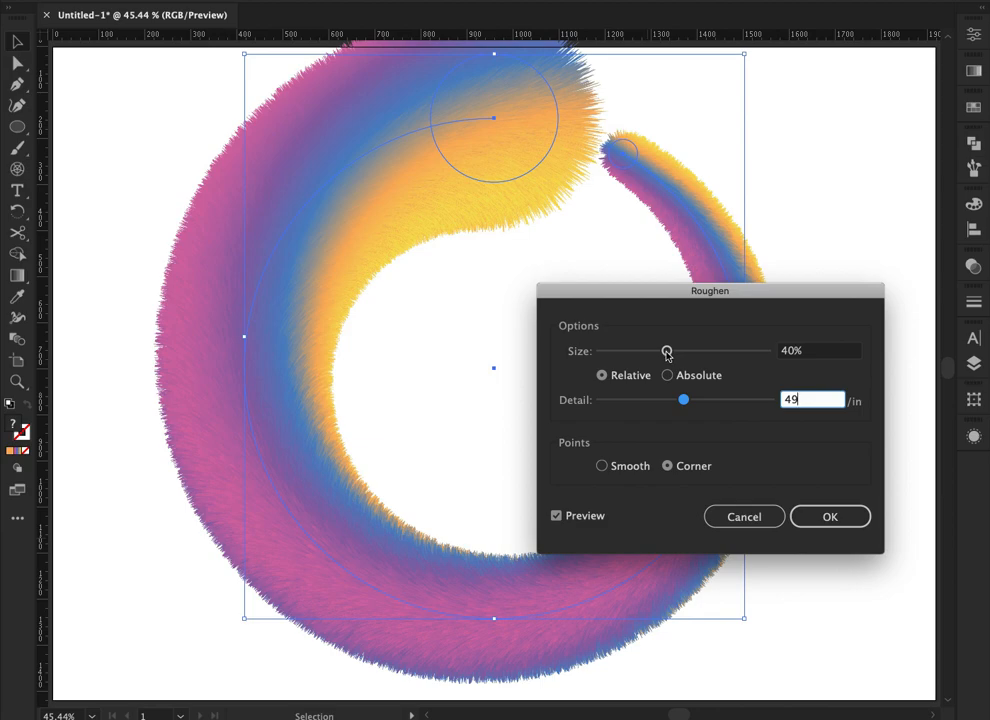
left_click_drag(686, 405, 692, 405)
left_click_drag(706, 404, 706, 404)
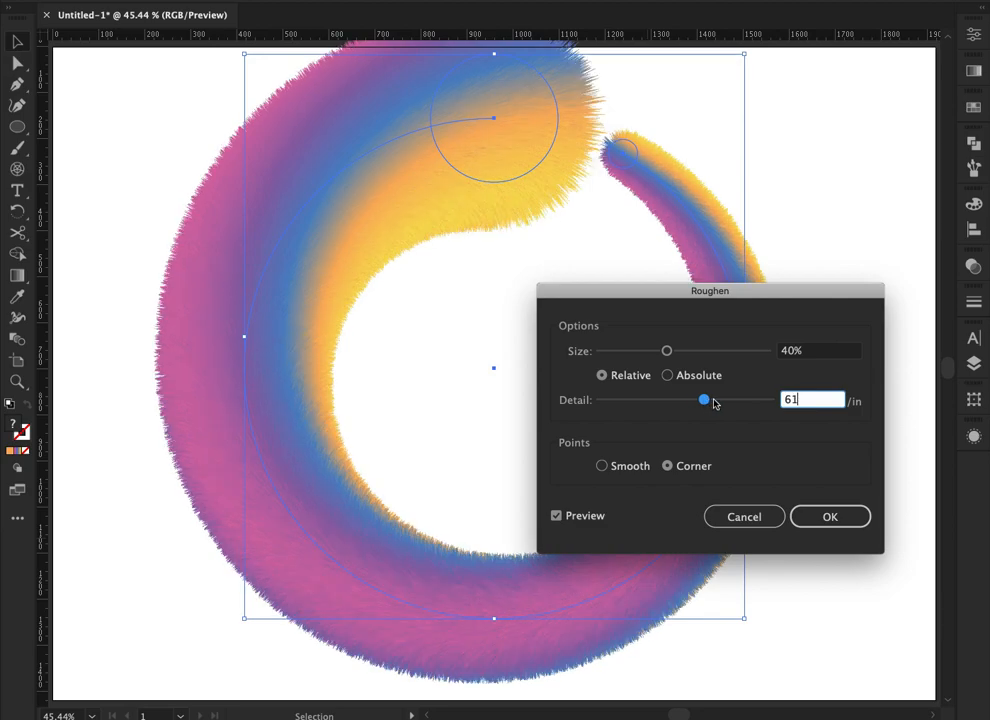
left_click_drag(714, 403, 700, 403)
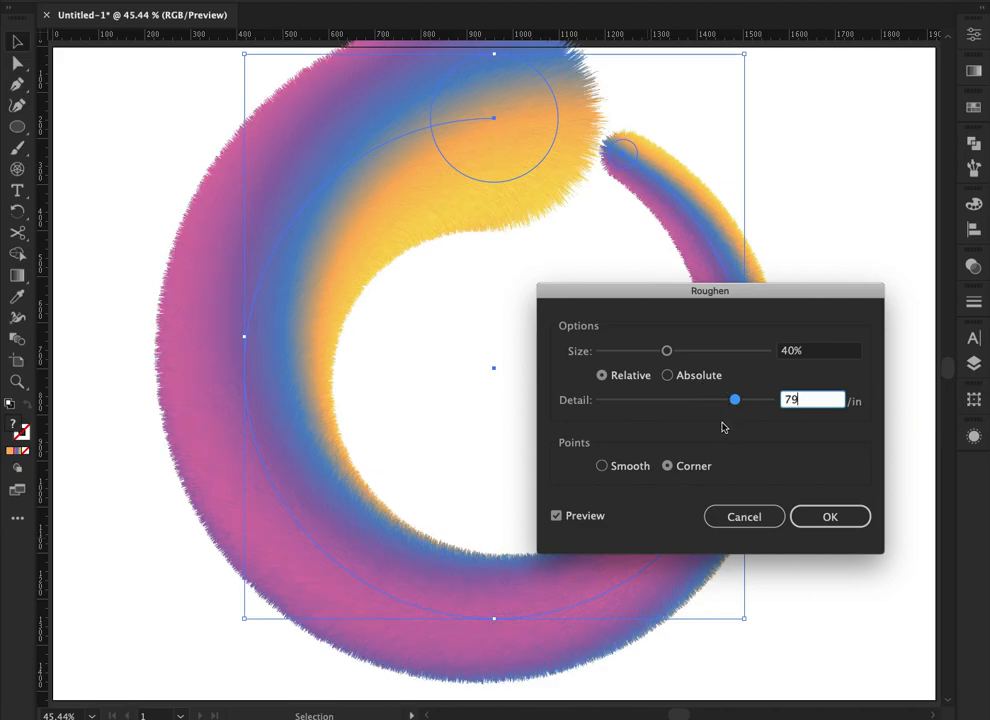
left_click_drag(727, 404, 722, 404)
left_click(807, 517)
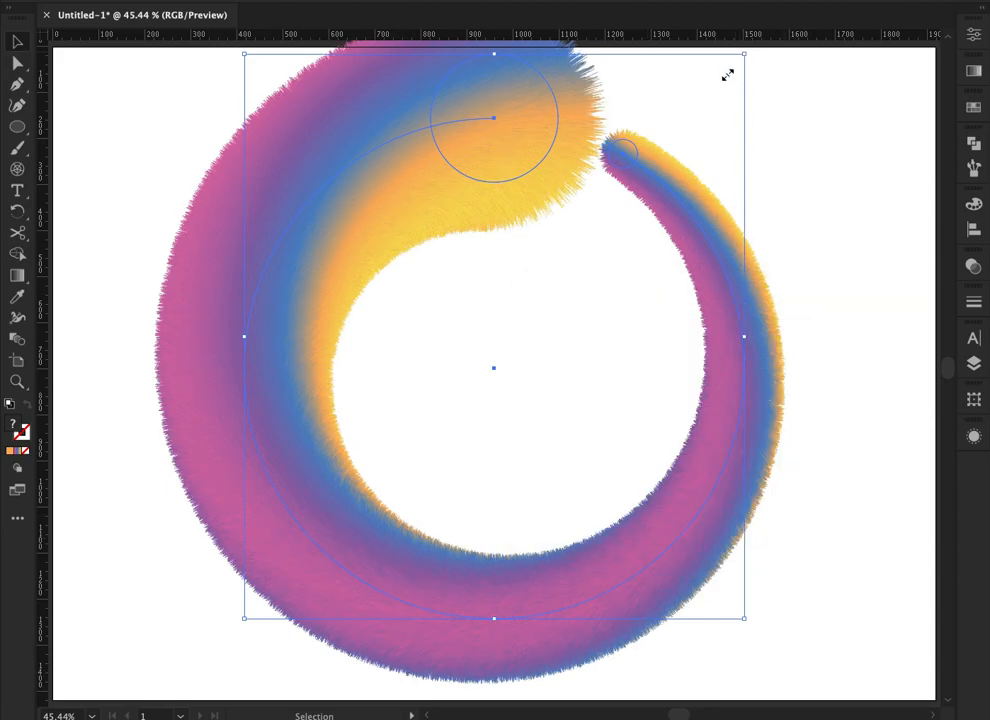
Step: Scale the furry ring down about its centre to leave free space beneath it, and deselect it
left_click_drag(708, 97, 707, 97)
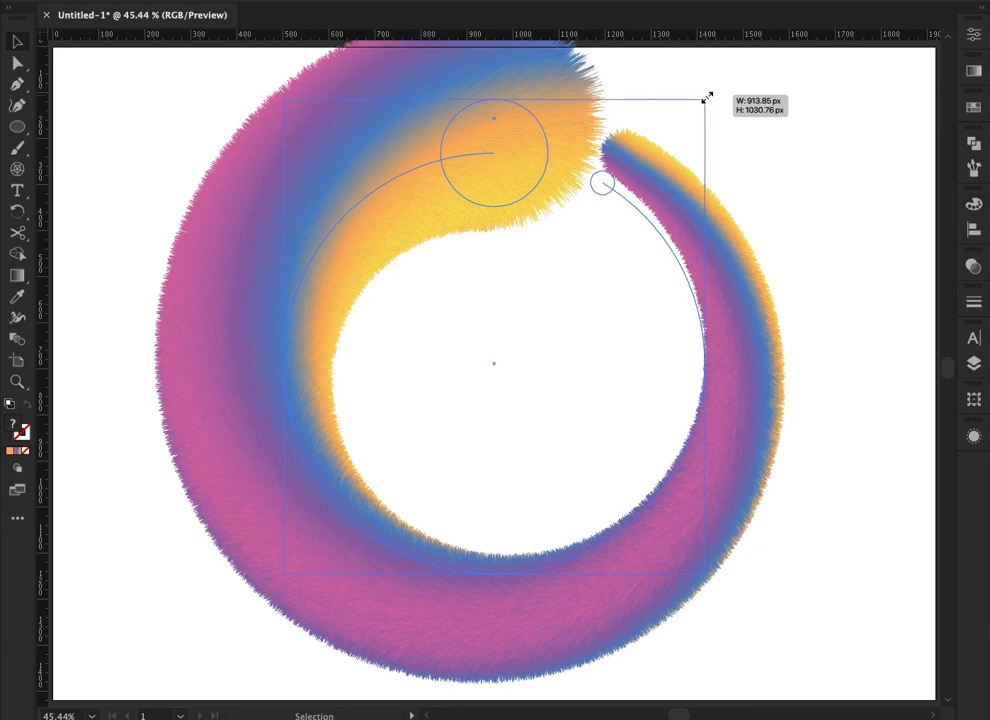
left_click_drag(707, 97, 706, 102)
left_click(793, 148)
left_click(17, 126)
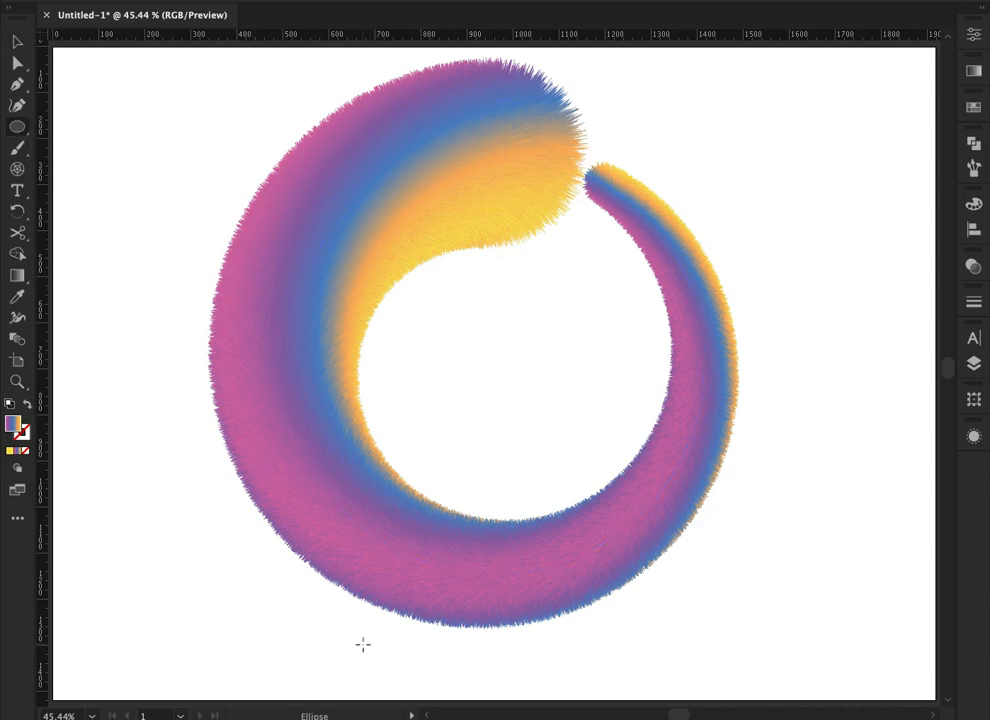
left_click(398, 572)
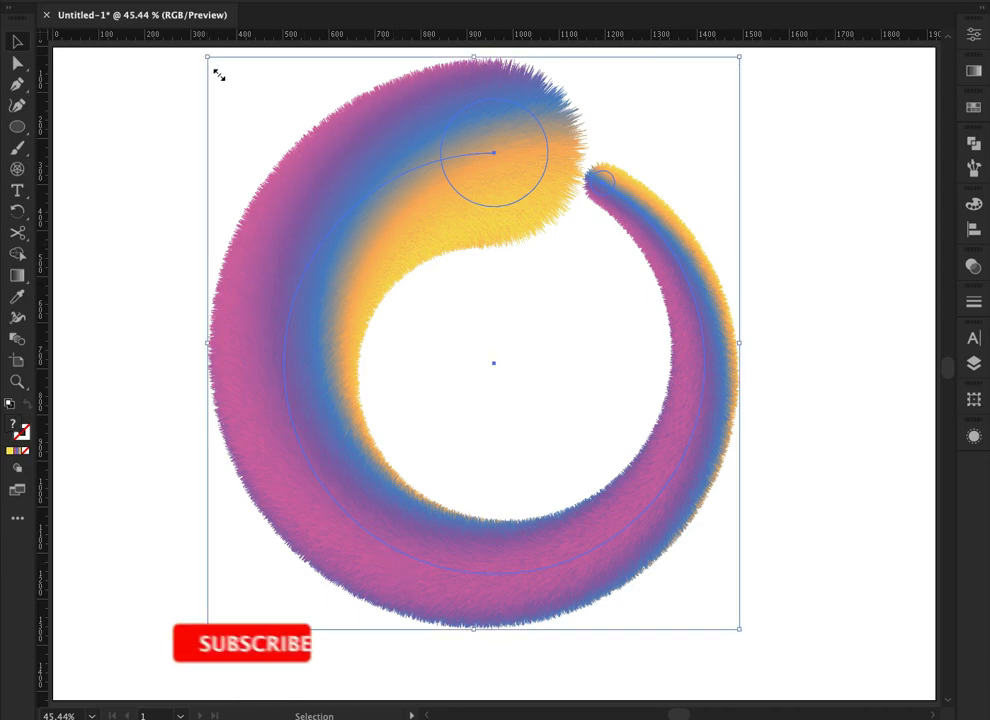
left_click_drag(224, 84, 224, 85)
key("a")
left_click(190, 112)
Step: Draw a flat ellipse about 600 px wide and 45 px high just below the ring
left_click(20, 128)
left_click_drag(325, 632, 600, 653)
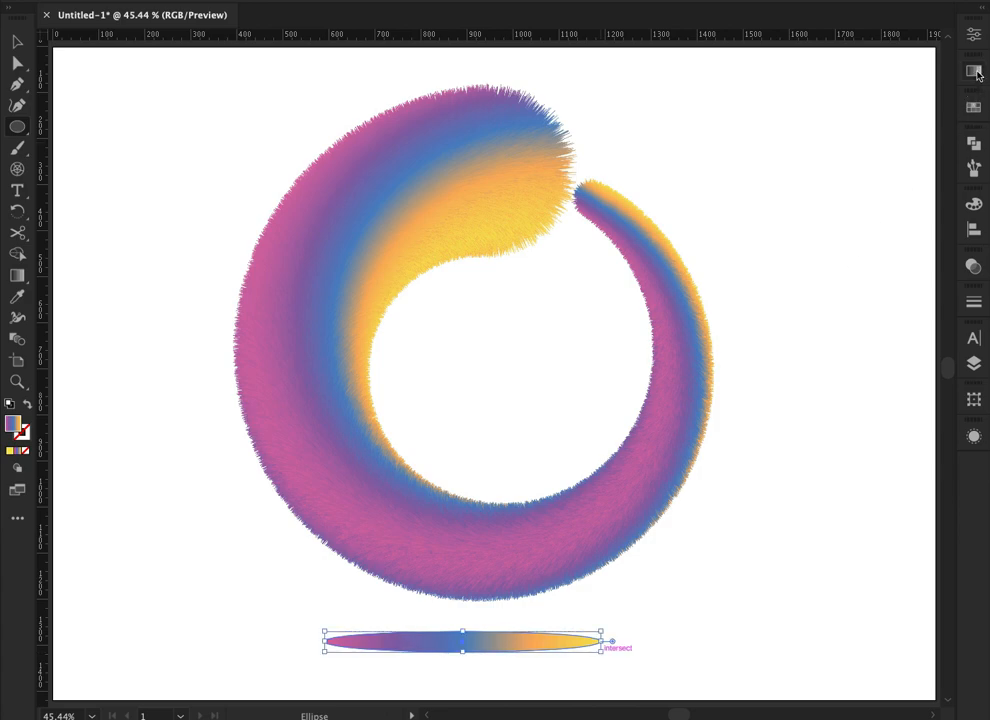
Step: Remove the three middle colour stops from the ellipse's gradient, keeping only the two end stops
left_click(974, 72)
left_click(878, 229)
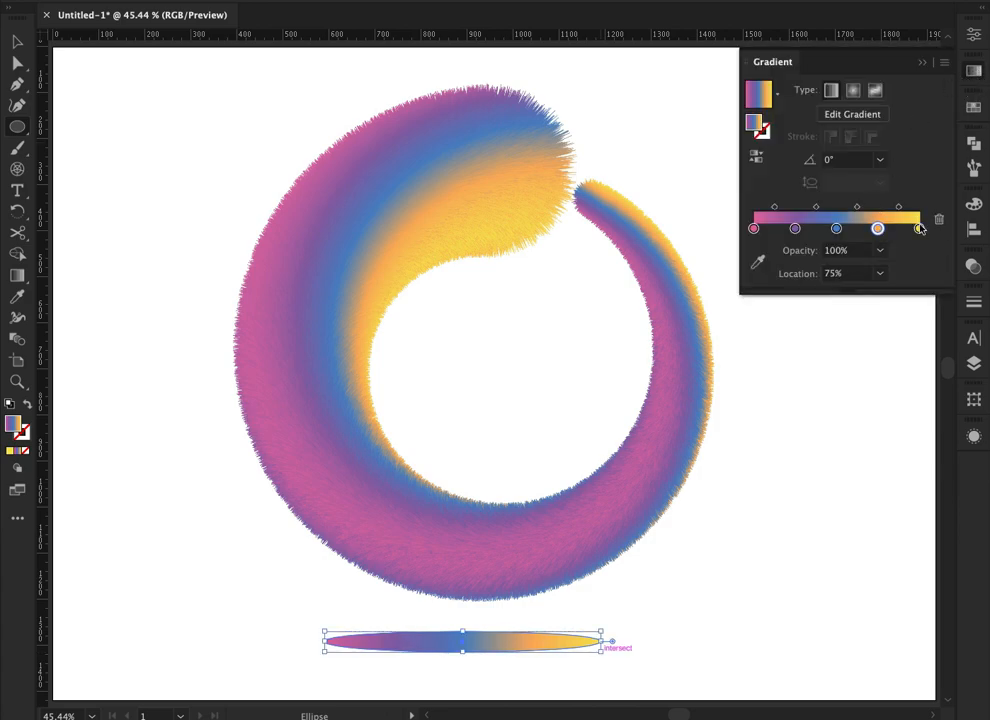
left_click(938, 219)
left_click(837, 229)
left_click(938, 219)
left_click(795, 229)
left_click(938, 219)
Step: Recolour both gradient end stops of the ellipse black and set the second stop's opacity to 10%
double_click(755, 229)
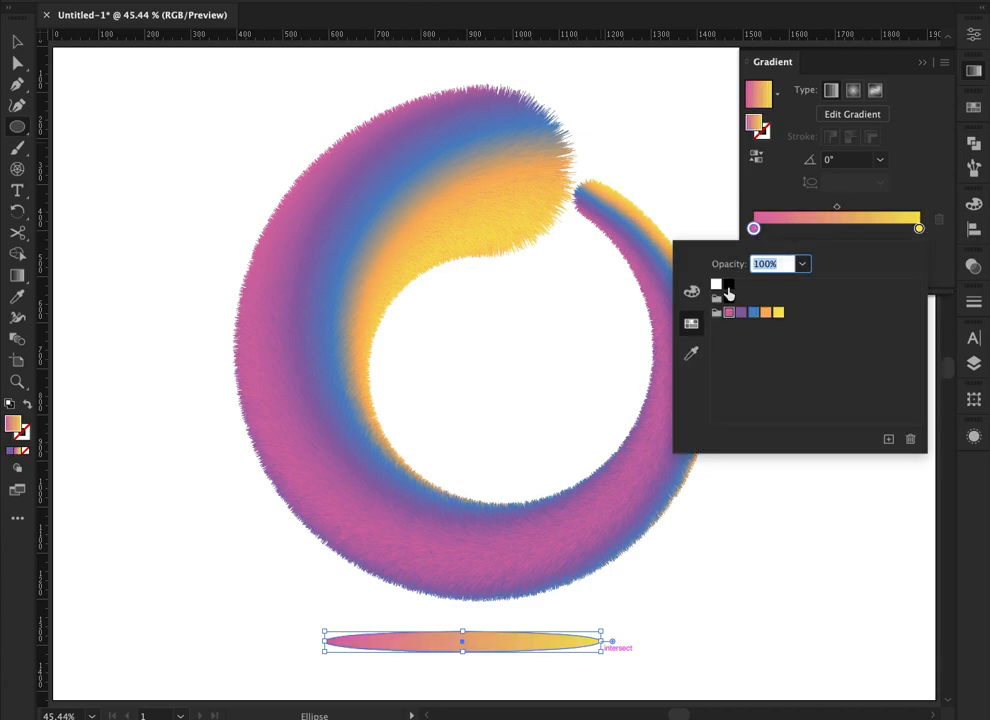
left_click(728, 298)
double_click(917, 227)
left_click(727, 287)
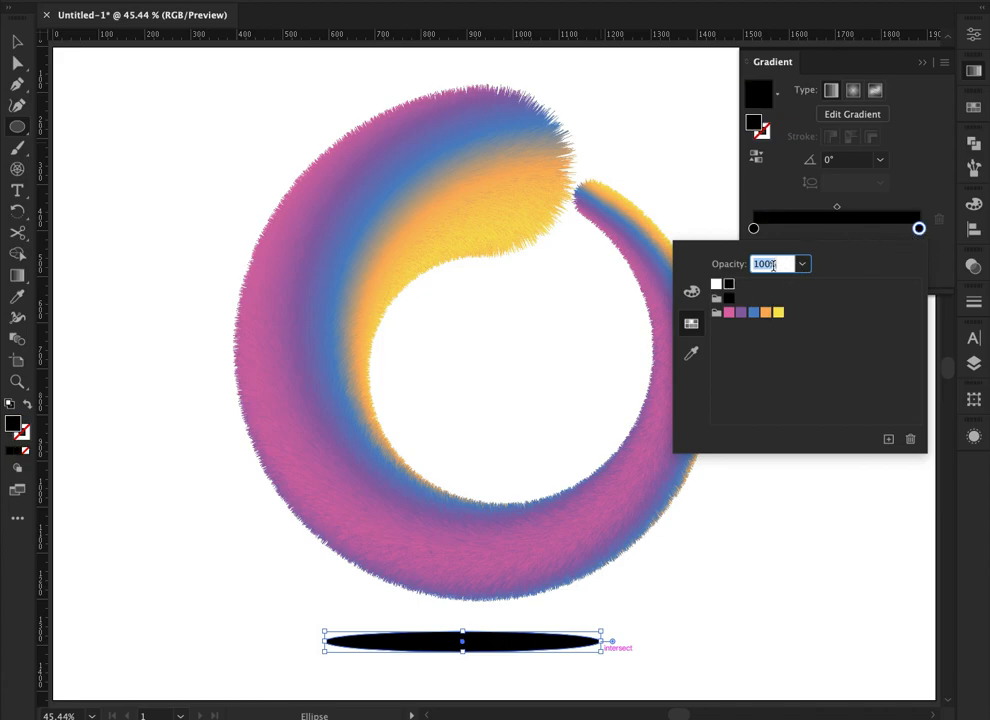
type("10")
key("Return")
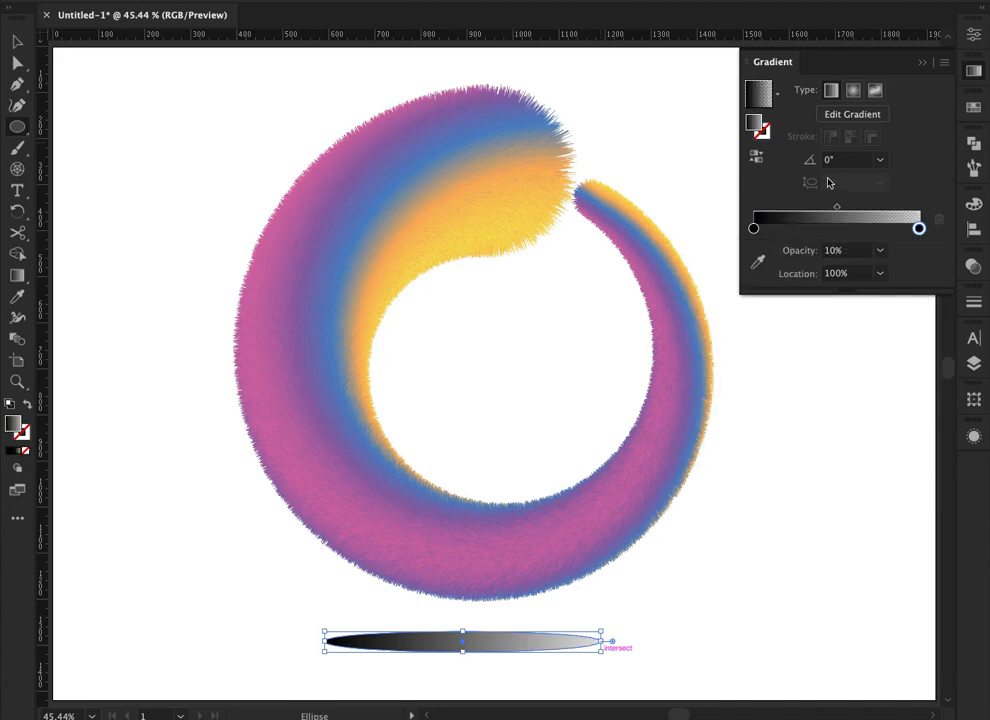
Step: Make the ellipse's gradient radial and set the opacity of its first stop to 70%
left_click(853, 90)
left_click(754, 228)
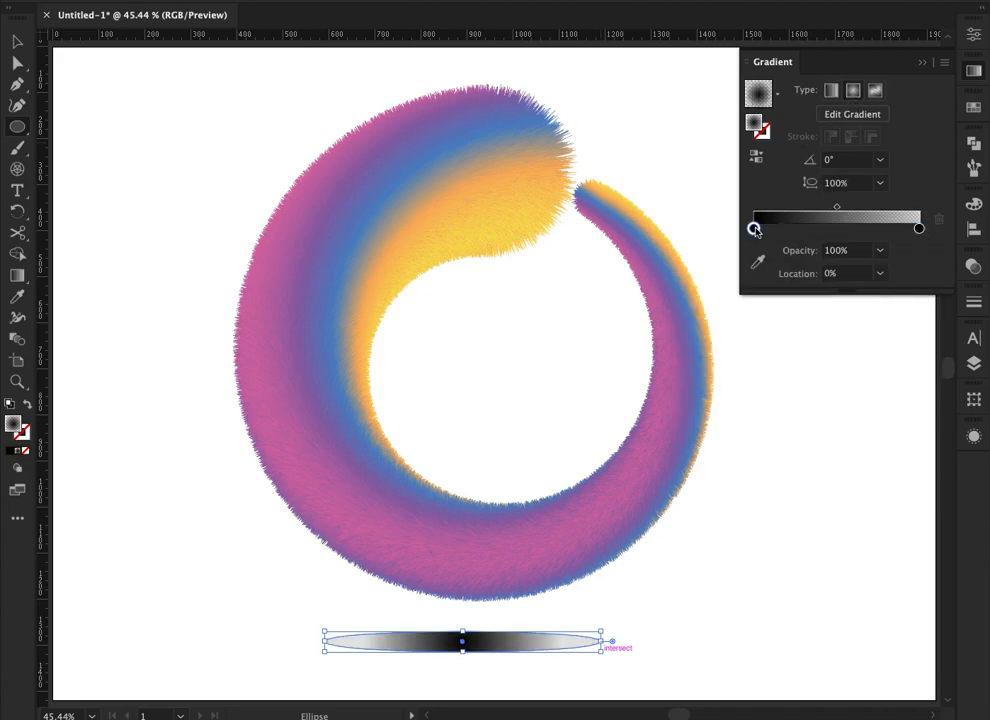
double_click(755, 229)
left_click(801, 265)
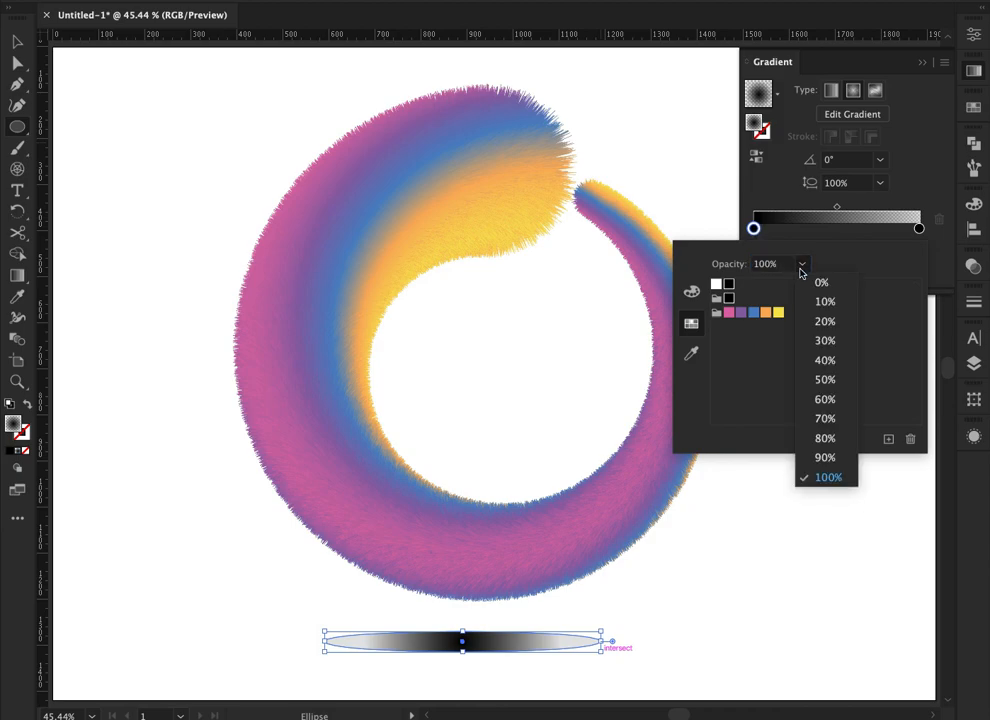
left_click(822, 419)
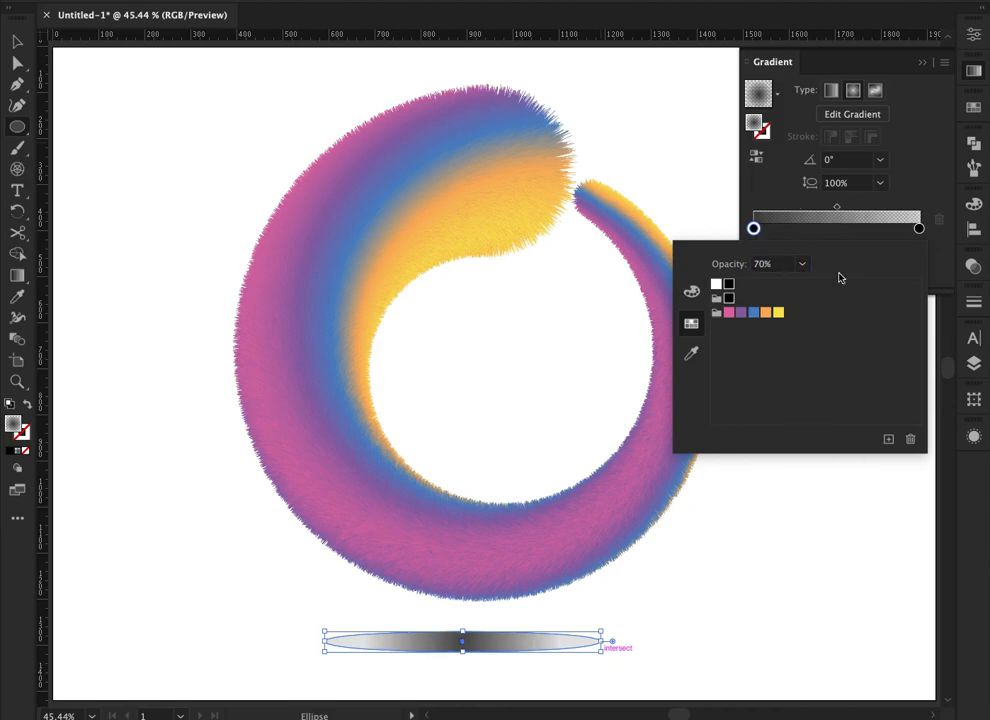
left_click(920, 173)
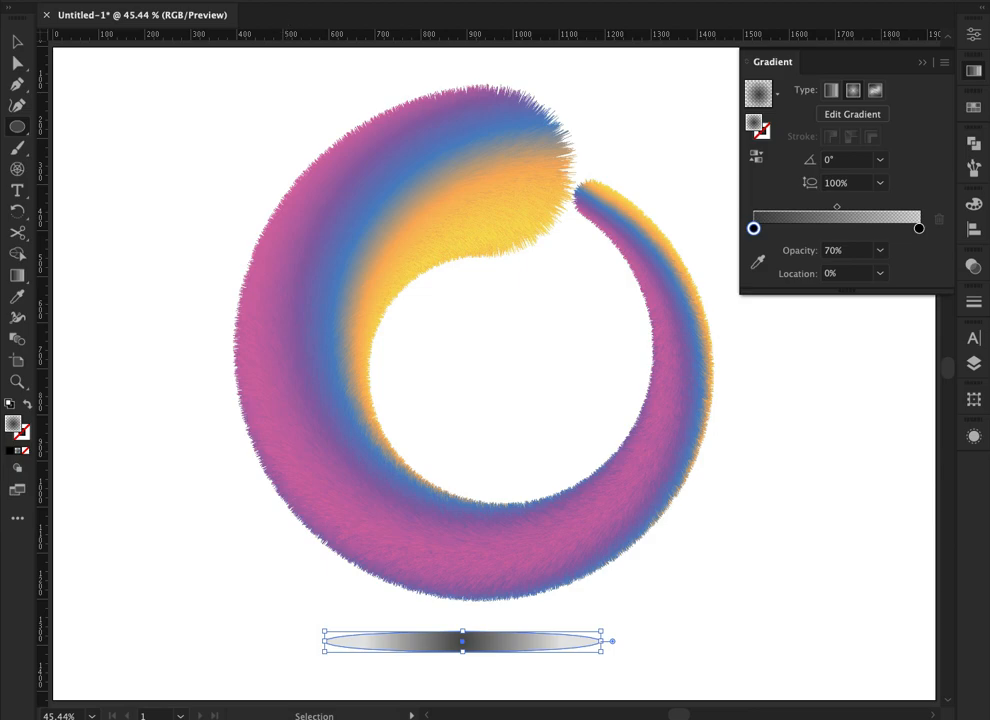
Step: Apply a Gaussian Blur with a radius of about 5.85 pixels to the ellipse
left_click(285, 2)
mouse_move(308, 234)
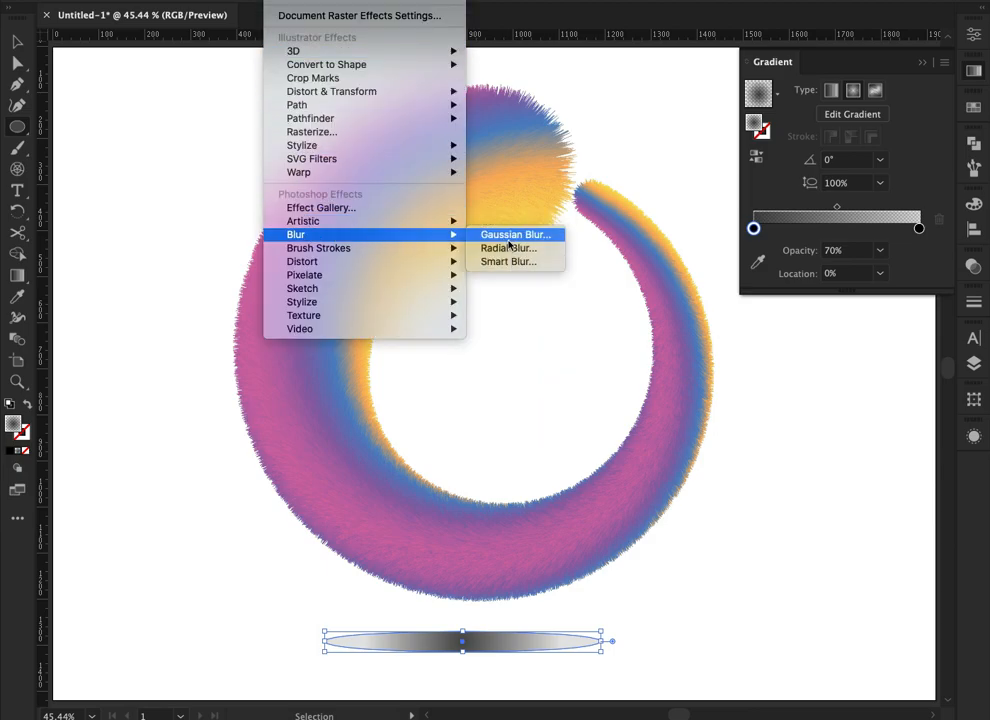
left_click(508, 239)
left_click_drag(465, 333, 446, 335)
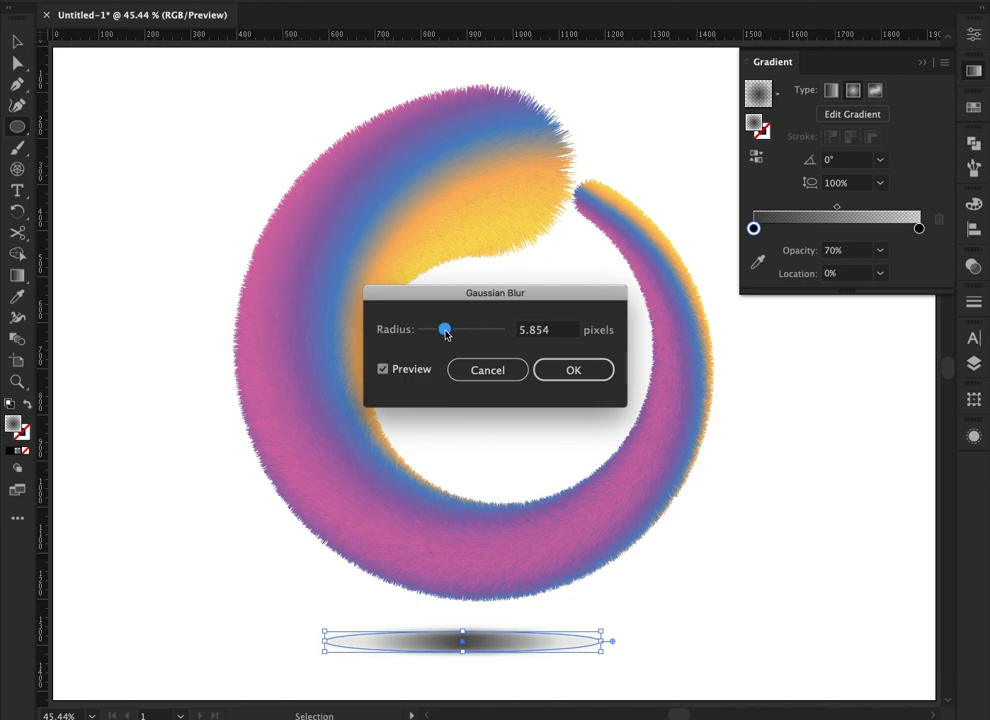
left_click(573, 370)
Step: Move the blurred ellipse slightly up towards the ring and enlarge it about its centre to about 660 px wide
left_click_drag(453, 645, 453, 636)
key("e")
left_click_drag(598, 620, 613, 617)
key("v")
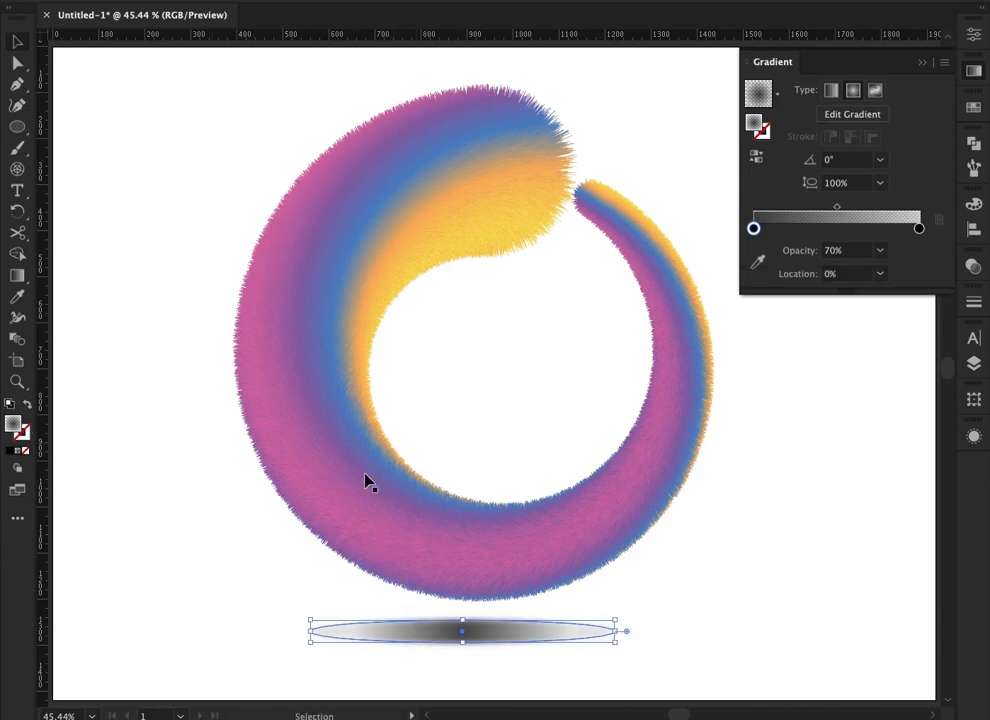
Step: Apply a second, stronger Gaussian Blur to the shadow ellipse
left_click(286, 2)
mouse_move(376, 234)
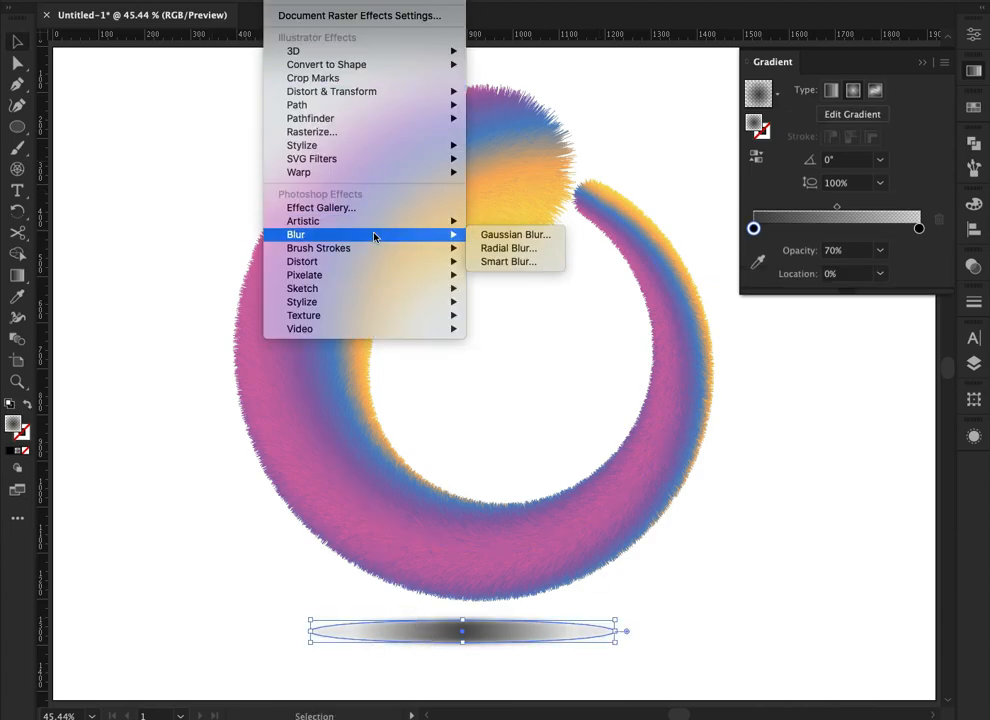
left_click(508, 237)
left_click_drag(446, 336, 467, 335)
left_click(578, 371)
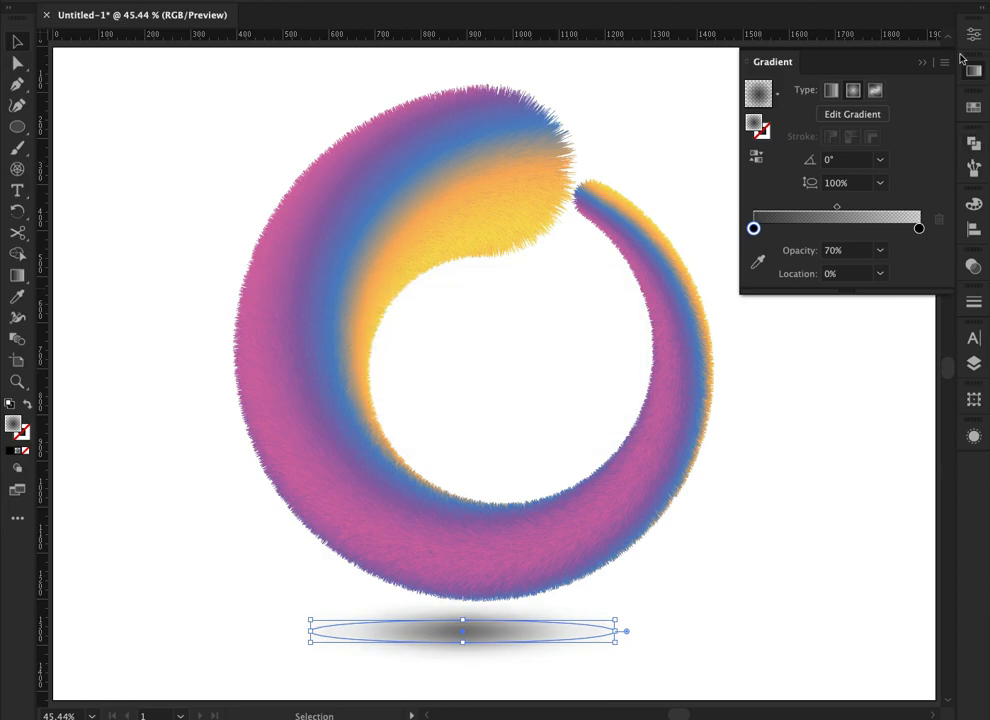
Step: Stretch the blurred shadow ellipse a little wider on both sides beneath the ring
left_click(897, 135)
left_click(491, 648)
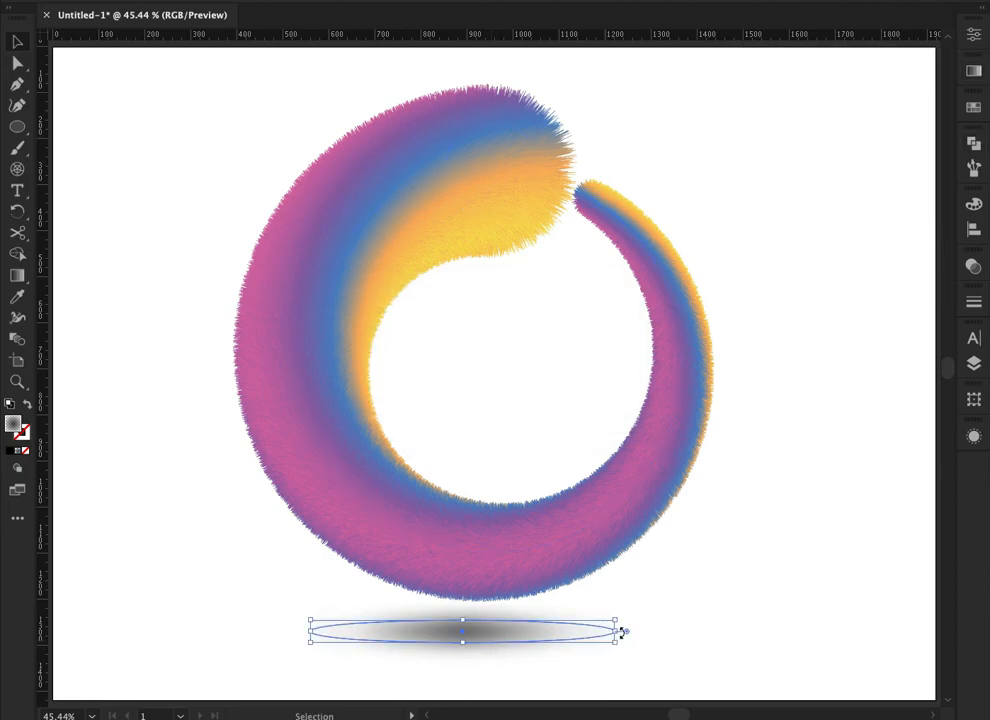
left_click_drag(617, 625, 637, 630)
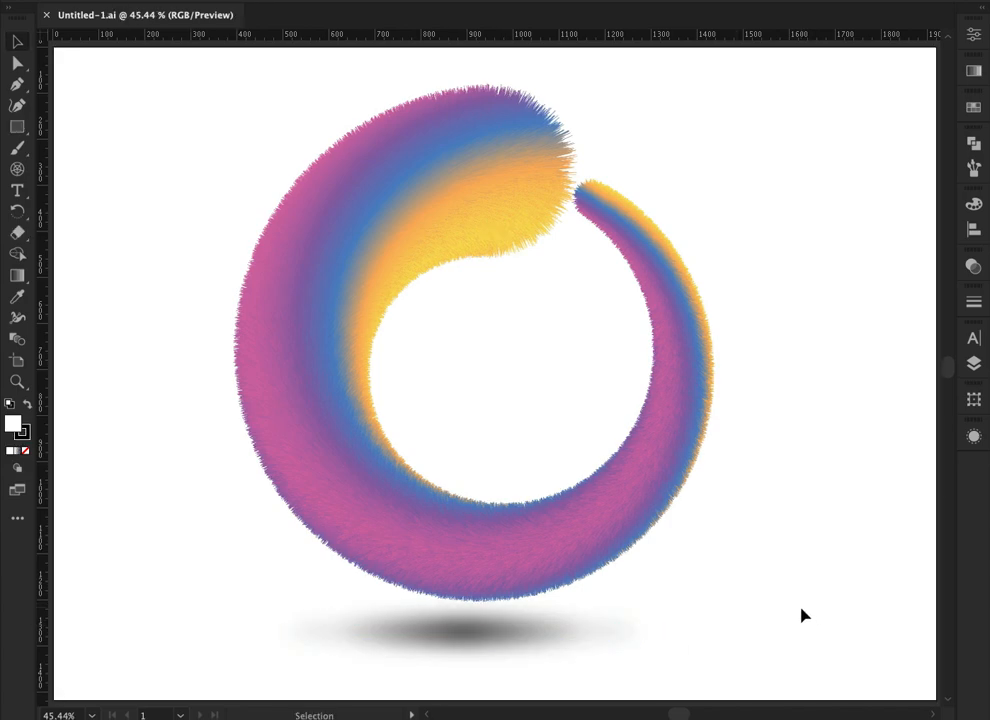
Step: Draw a rectangle covering the whole artboard and send it behind the ring and its shadow
left_click(19, 128)
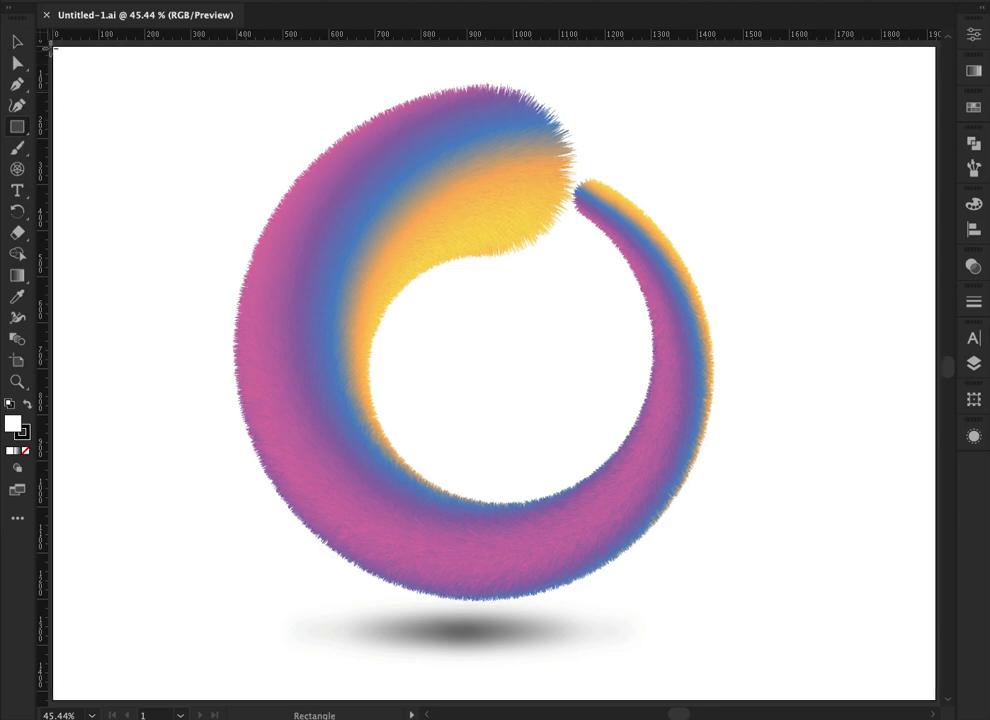
left_click_drag(52, 47, 367, 268)
left_click_drag(585, 394, 933, 701)
key("v")
right_click(393, 386)
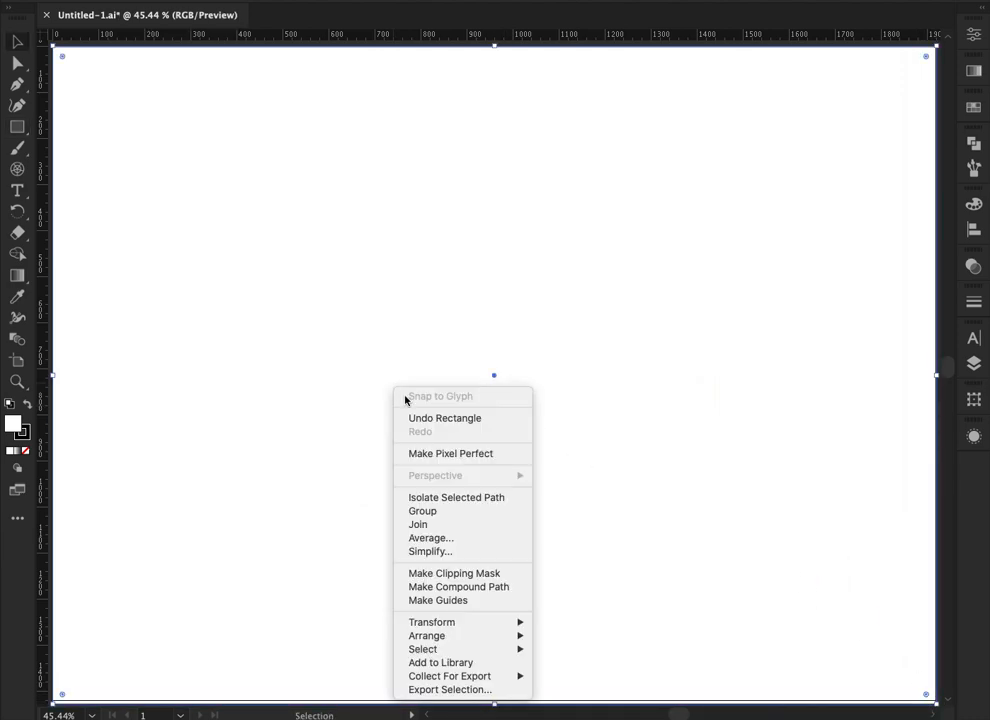
mouse_move(464, 623)
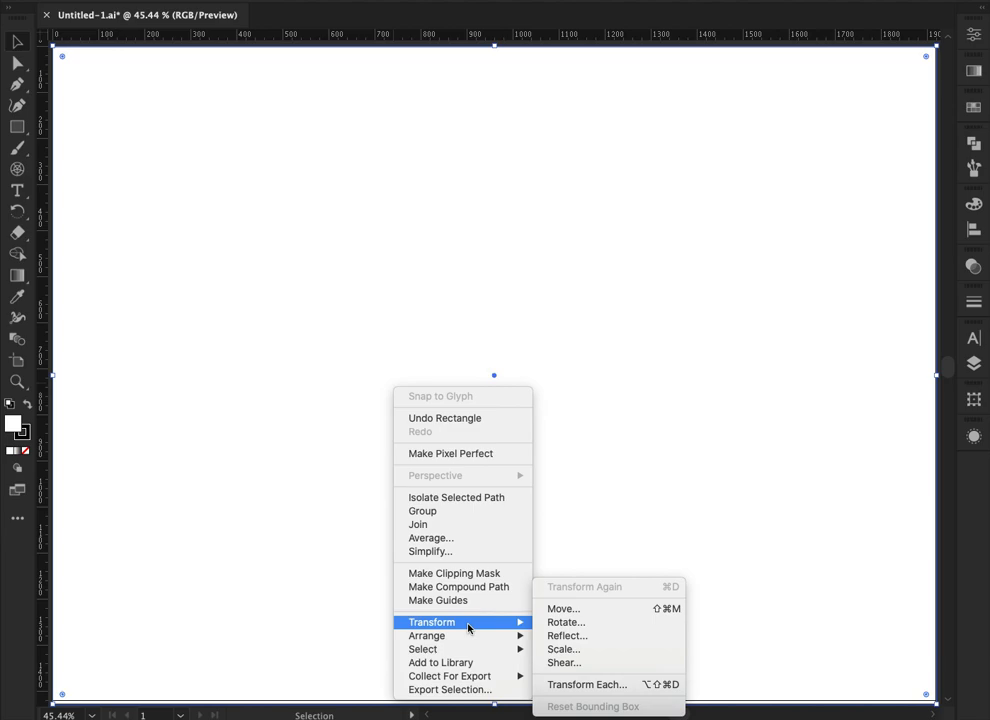
left_click(575, 677)
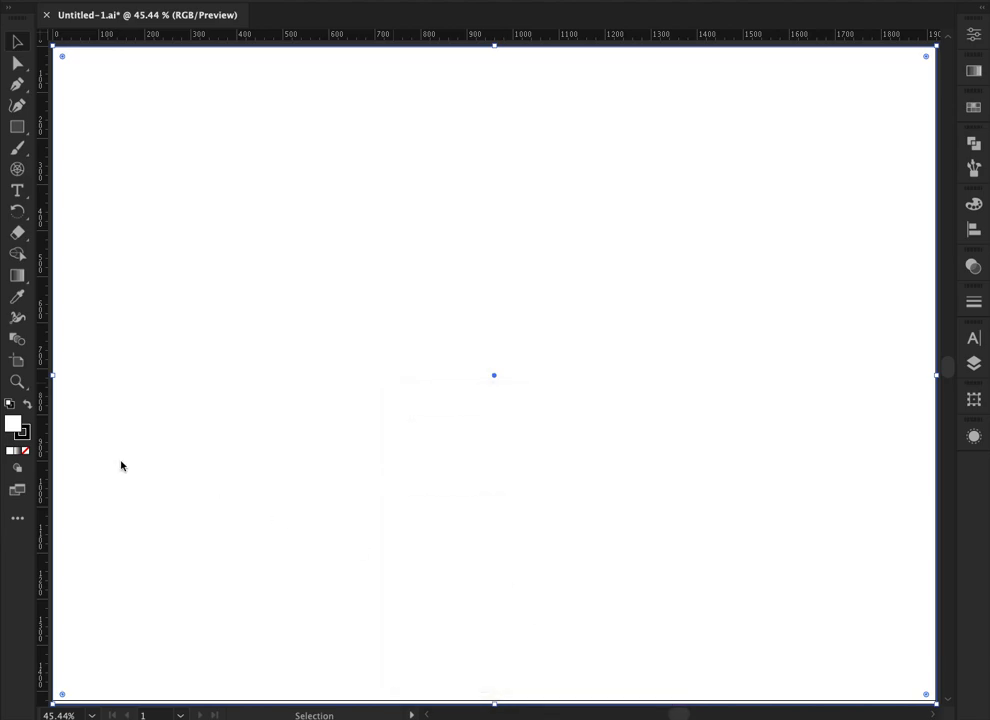
Step: Fill the background rectangle with the dark purple colour 381949
double_click(14, 426)
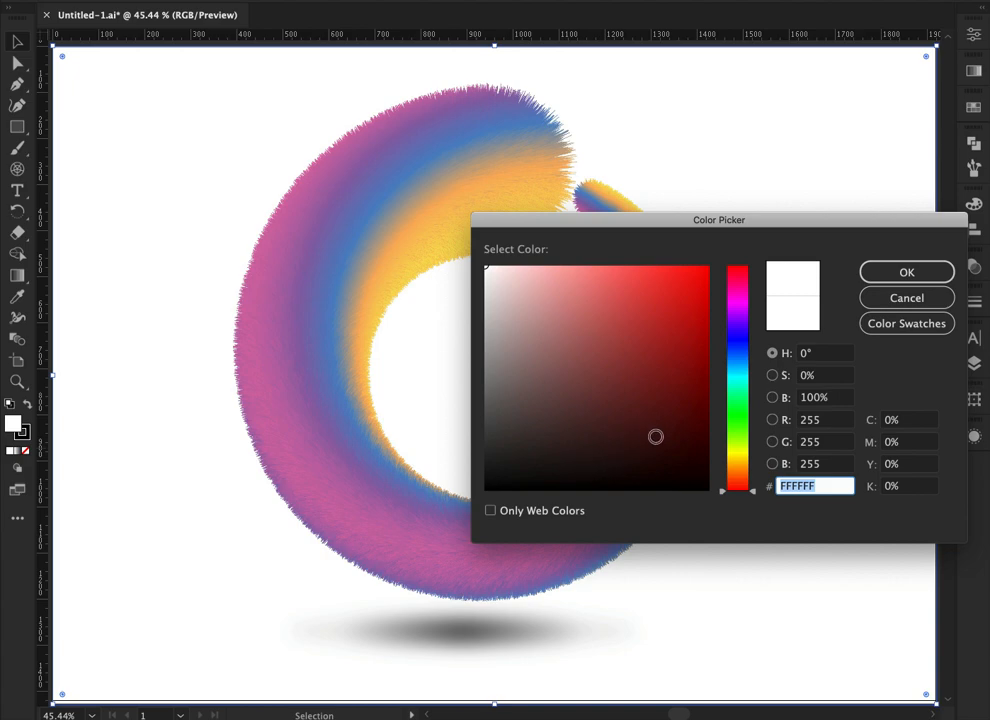
left_click_drag(746, 331, 738, 302)
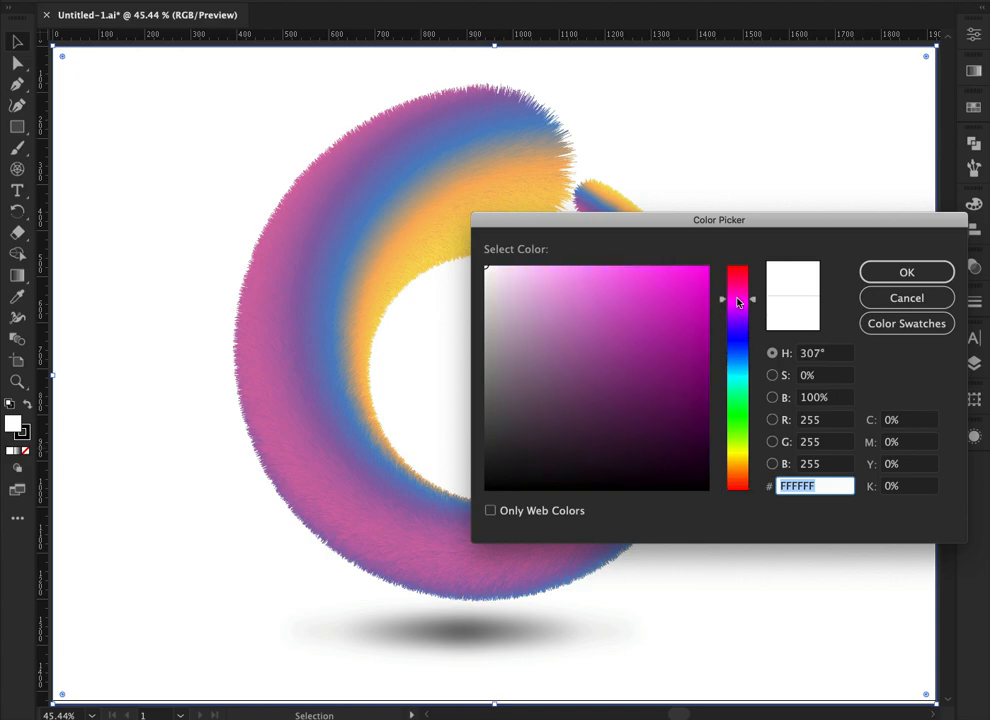
left_click(740, 313)
left_click_drag(636, 400, 632, 426)
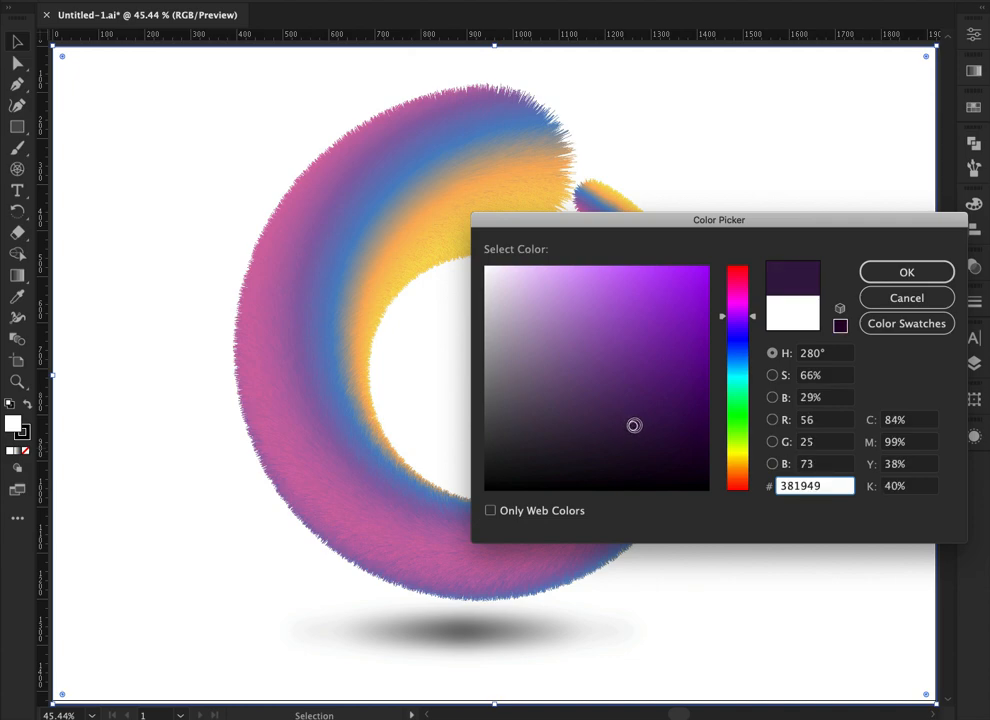
left_click(947, 276)
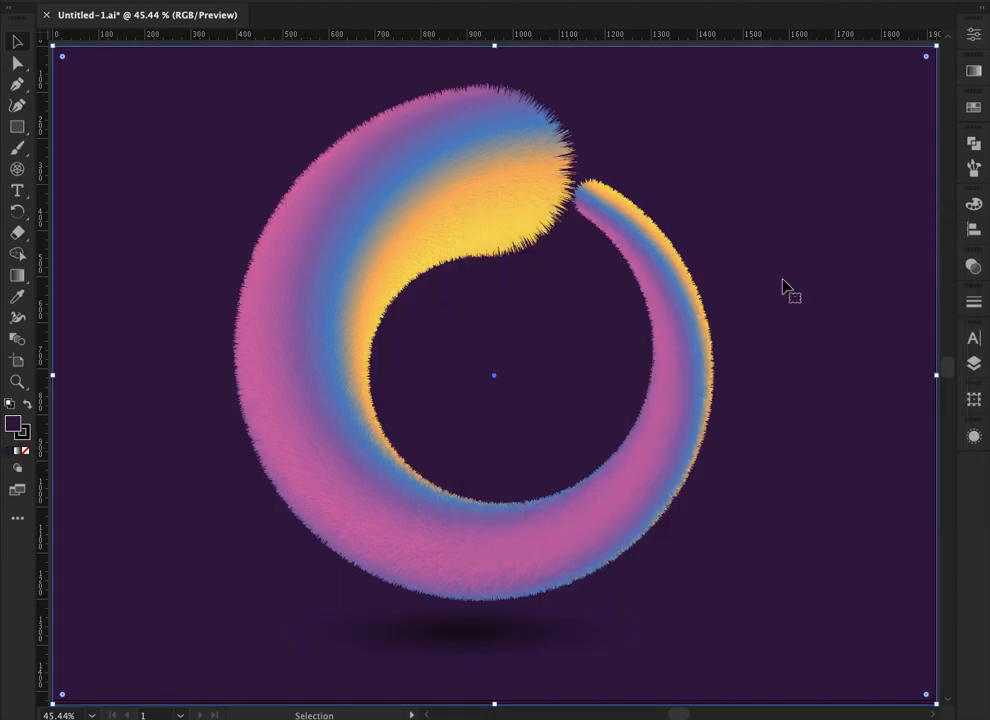
Step: Remove the background rectangle's stroke and deselect everything
left_click(24, 450)
key("super+shift+a")
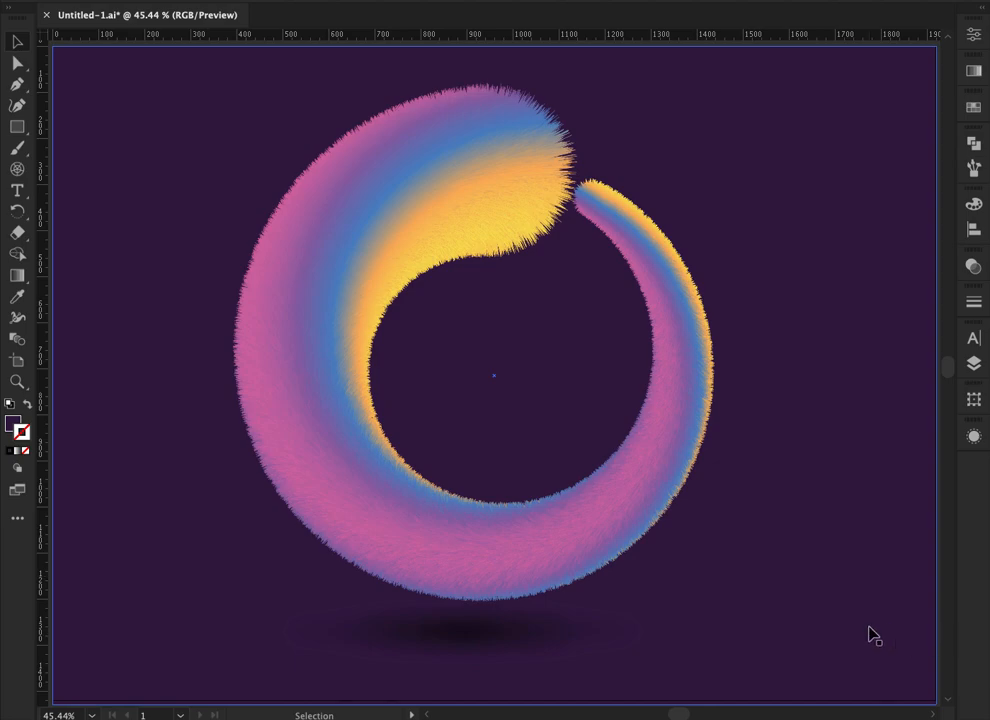
key("super+shift+a")
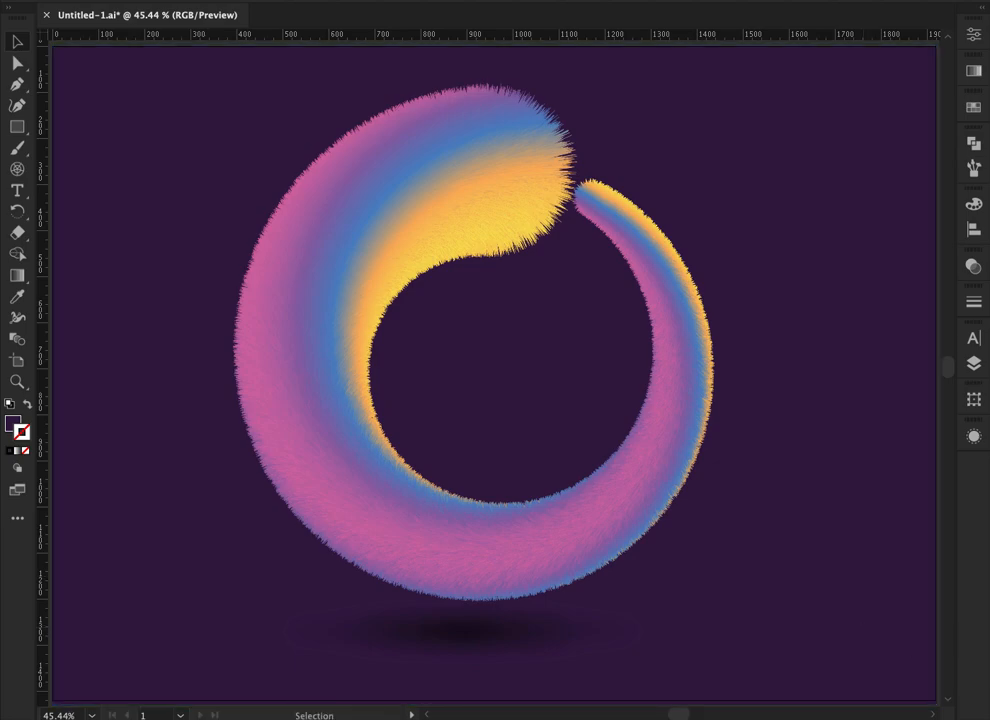